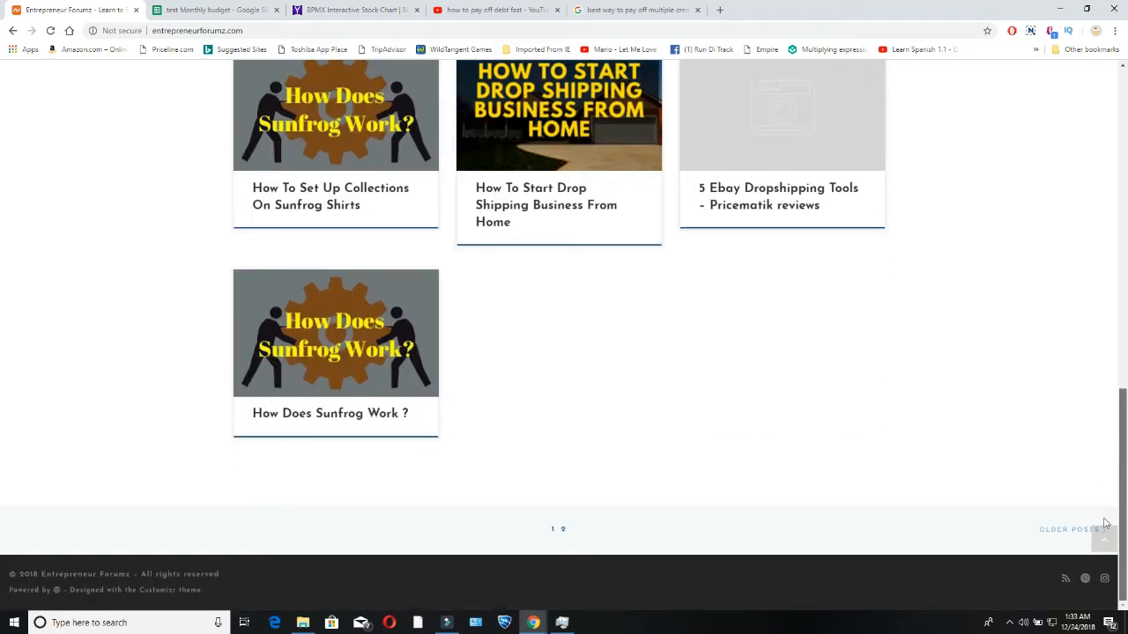
Look through the article list and featured banner on the Entrepreneur Forumz home page
{"action": "left_click_drag", "start_coordinate": [1124, 478], "coordinate": [1097, 107]}
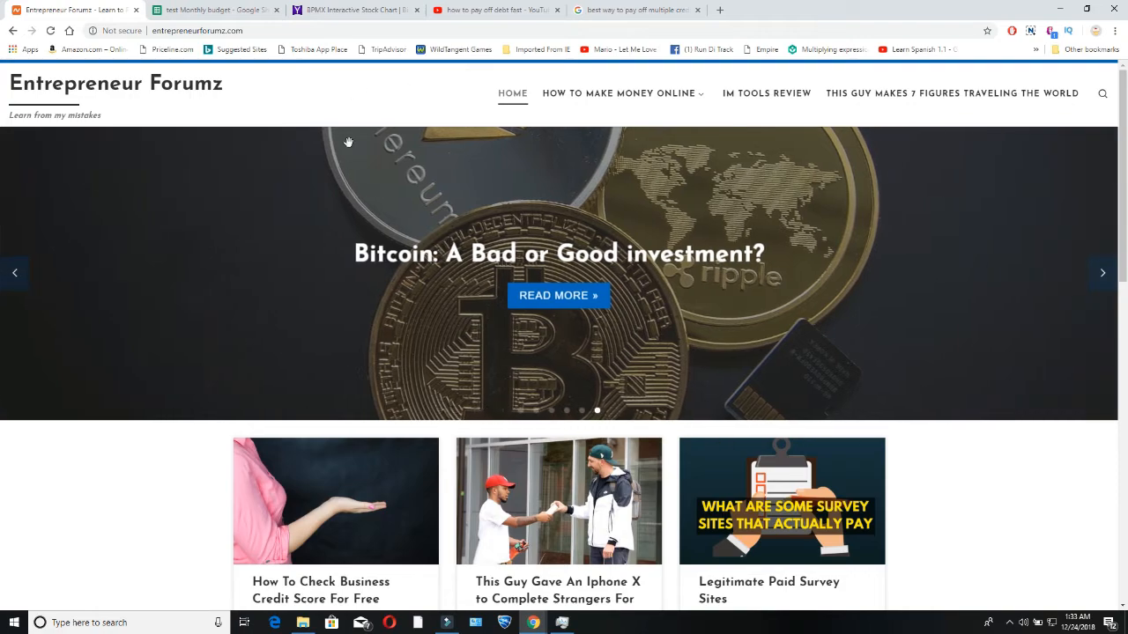
{"action": "scroll", "coordinate": [370, 199], "scroll_direction": "down", "scroll_amount": 10}
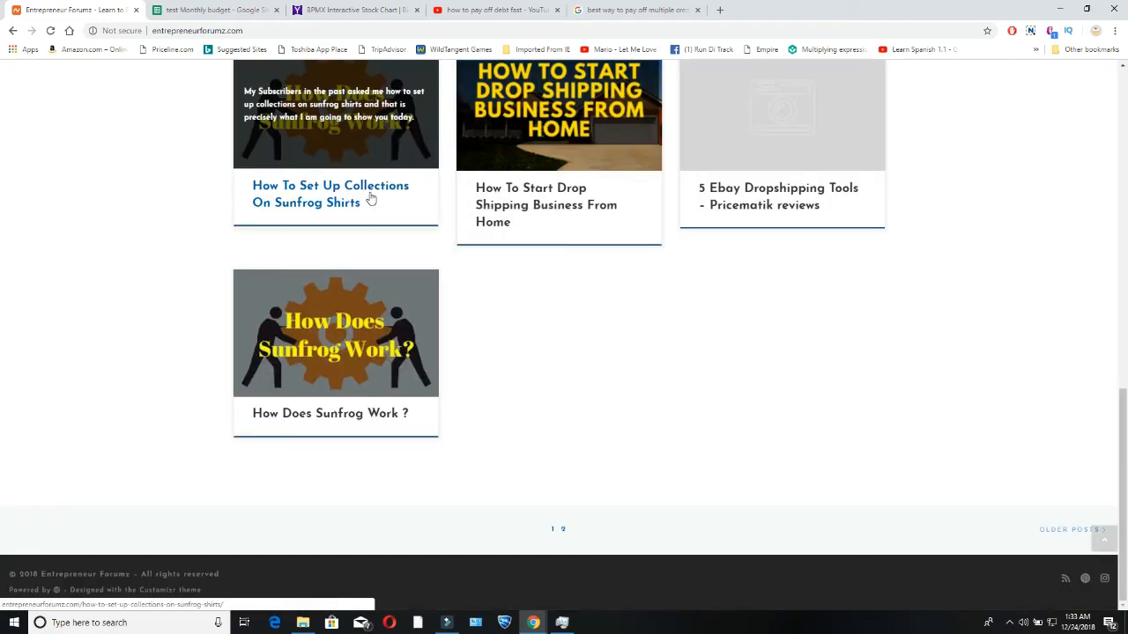
{"action": "scroll", "coordinate": [386, 188], "scroll_direction": "up", "scroll_amount": 5}
{"action": "scroll", "coordinate": [386, 189], "scroll_direction": "up", "scroll_amount": 4}
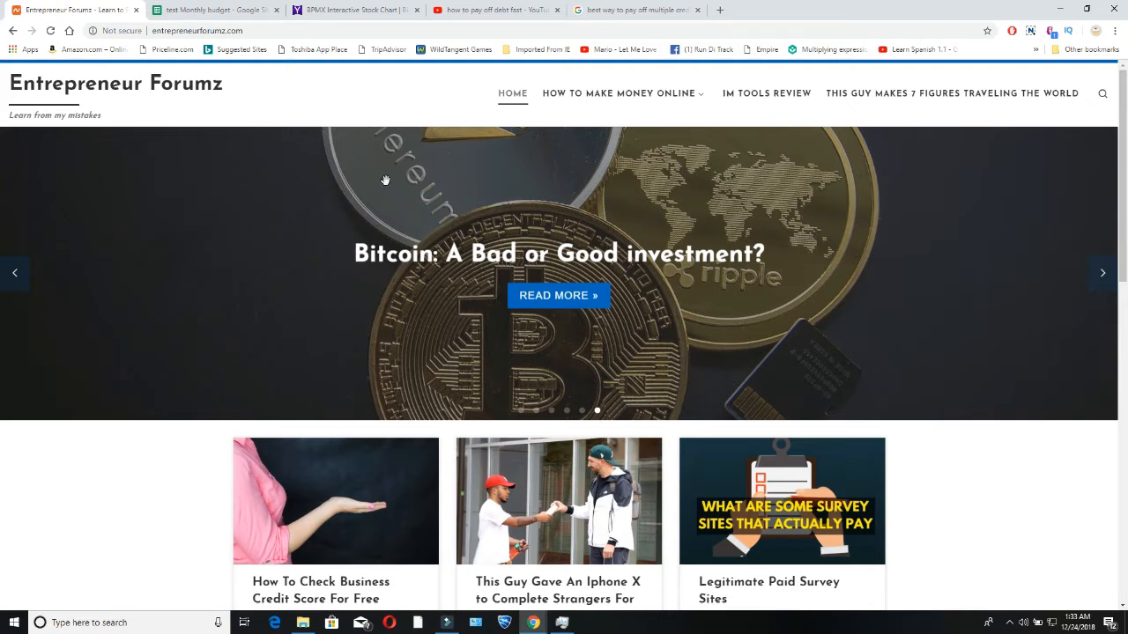
Switch to the test Monthly budget spreadsheet and review its balance summary and its Expenses and Income tables
{"action": "left_click", "coordinate": [249, 17]}
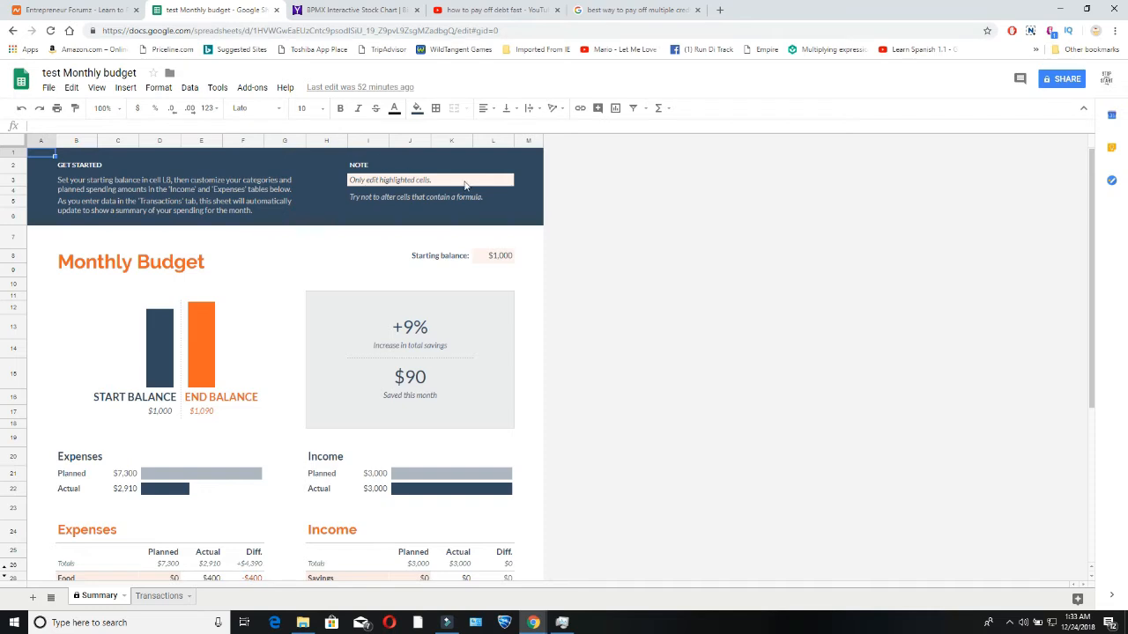
{"action": "scroll", "coordinate": [466, 186], "scroll_direction": "down", "scroll_amount": 2}
{"action": "scroll", "coordinate": [466, 186], "scroll_direction": "down", "scroll_amount": 3}
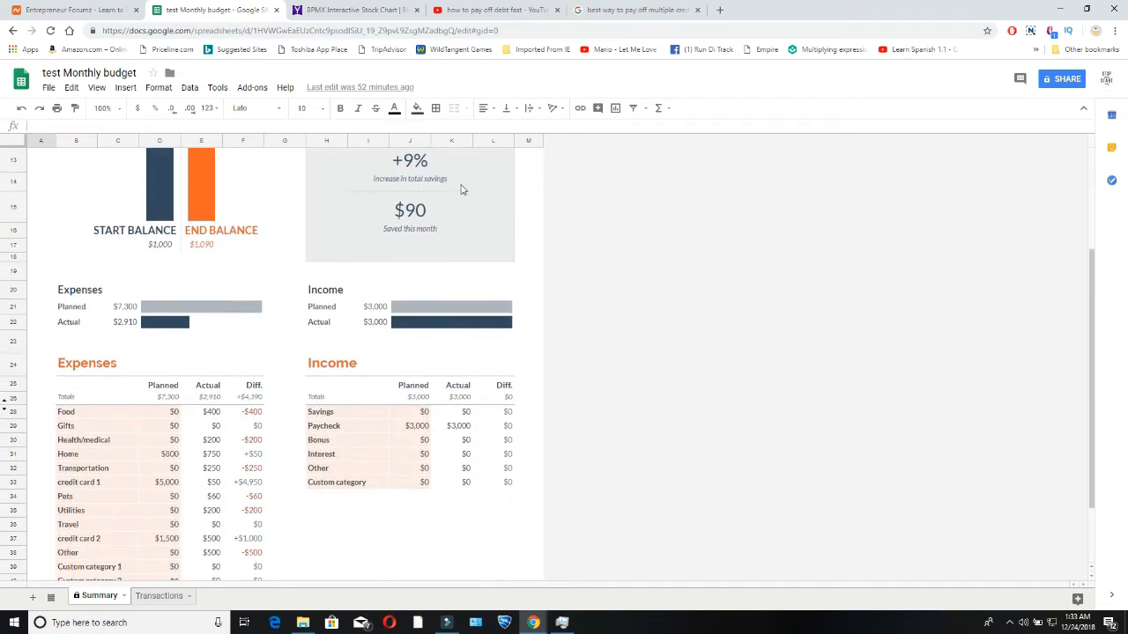
{"action": "scroll", "coordinate": [372, 181], "scroll_direction": "down", "scroll_amount": 2}
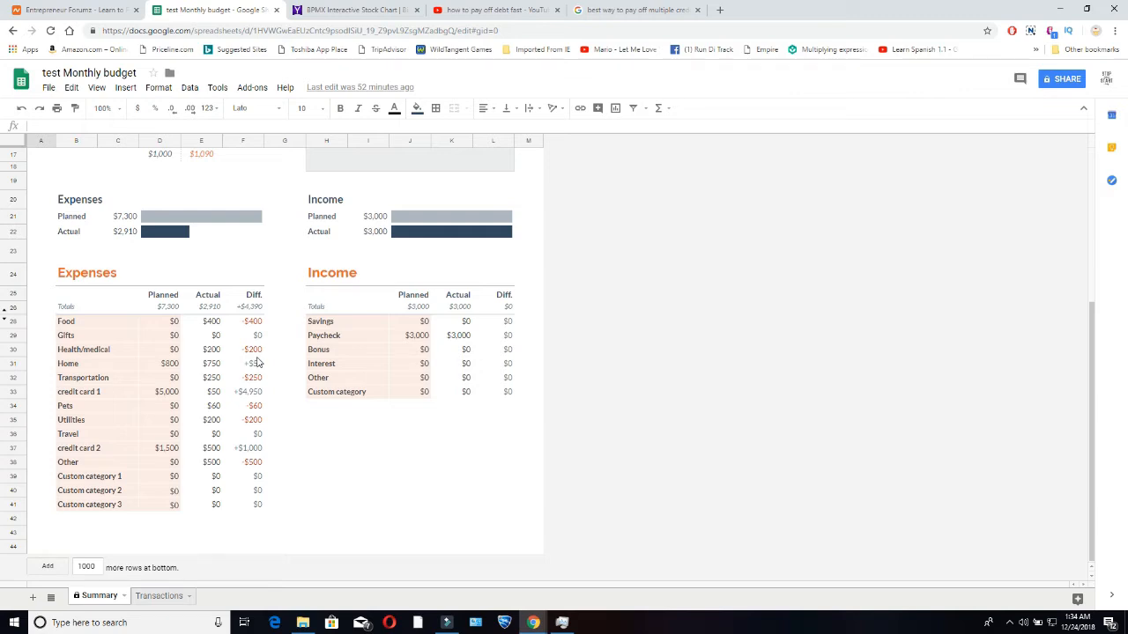
{"action": "scroll", "coordinate": [281, 355], "scroll_direction": "up", "scroll_amount": 1}
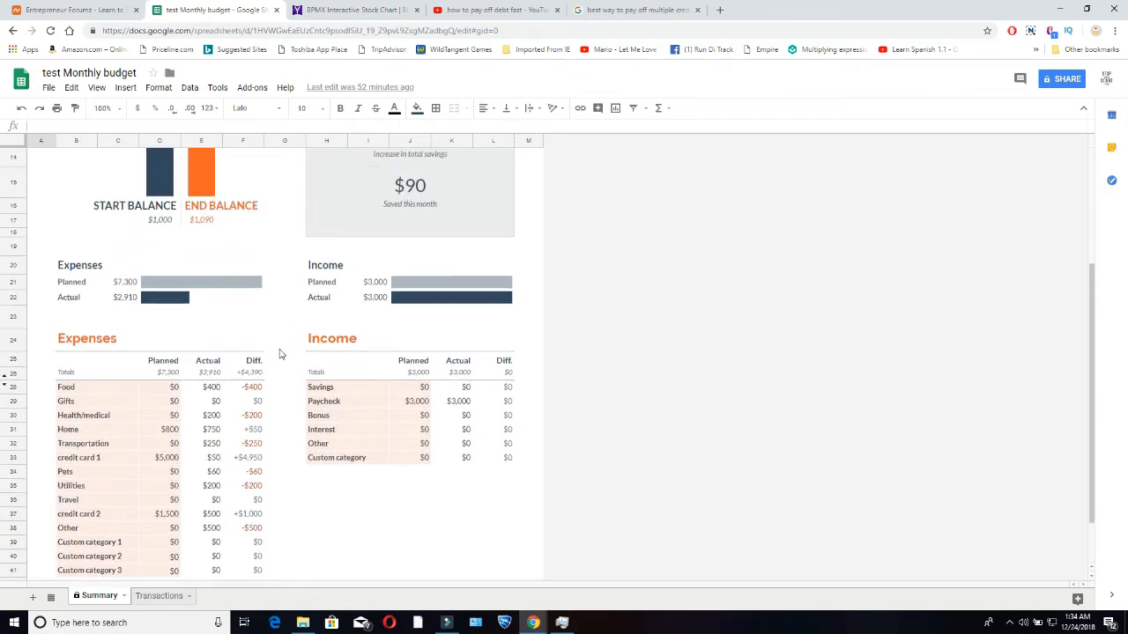
{"action": "scroll", "coordinate": [278, 347], "scroll_direction": "up", "scroll_amount": 1}
{"action": "scroll", "coordinate": [276, 340], "scroll_direction": "down", "scroll_amount": 2}
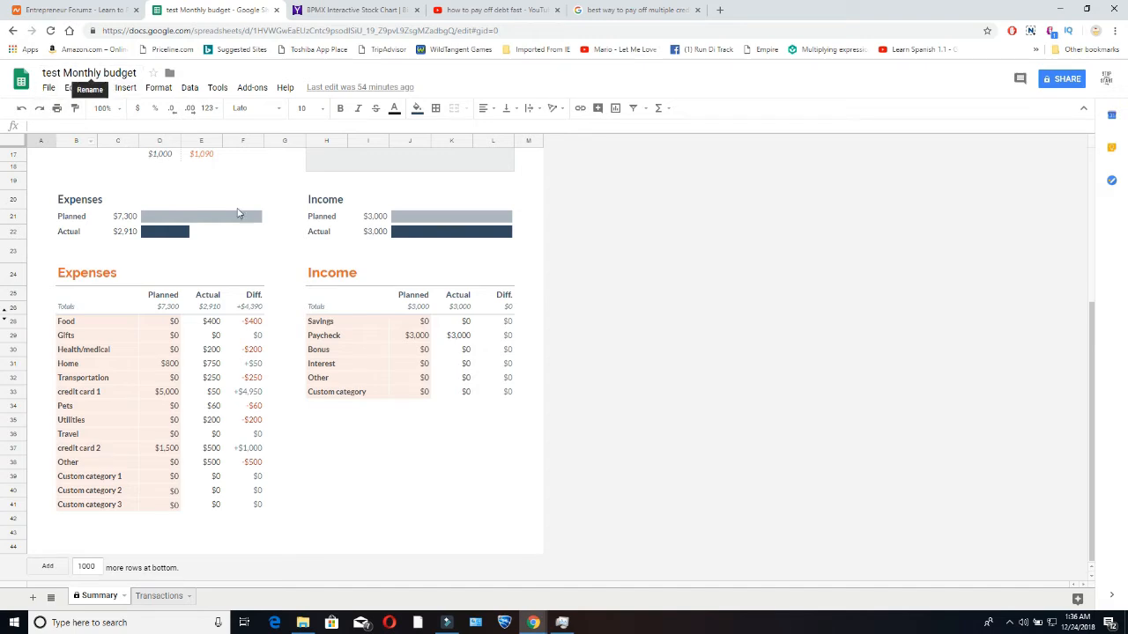
{"action": "scroll", "coordinate": [242, 208], "scroll_direction": "up", "scroll_amount": 1}
{"action": "scroll", "coordinate": [242, 208], "scroll_direction": "up", "scroll_amount": 5}
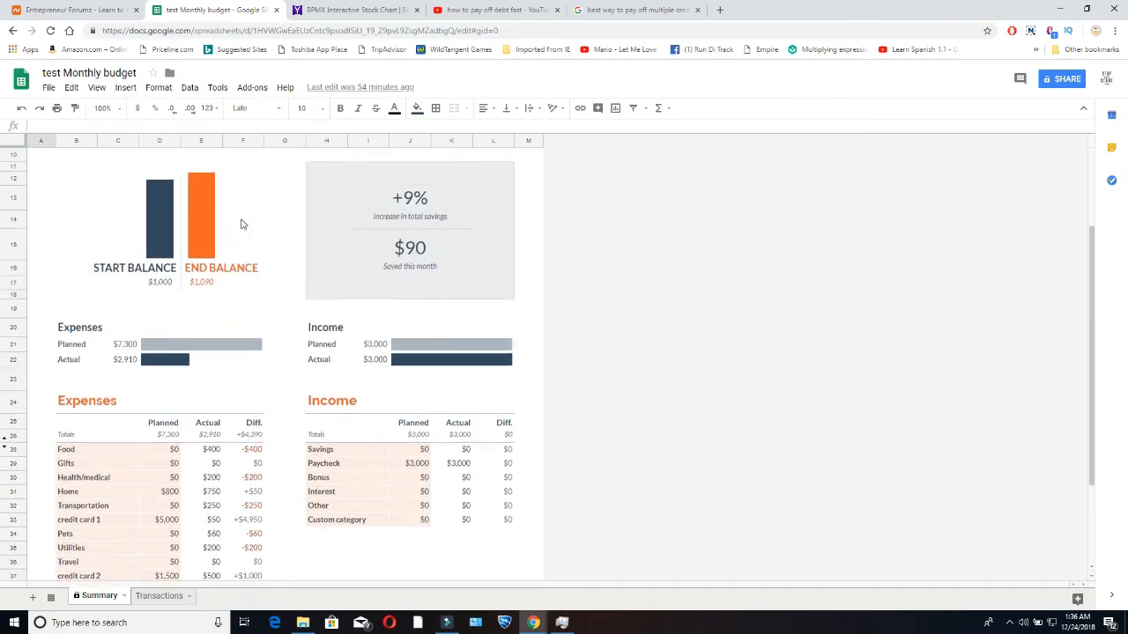
{"action": "scroll", "coordinate": [246, 268], "scroll_direction": "down", "scroll_amount": 5}
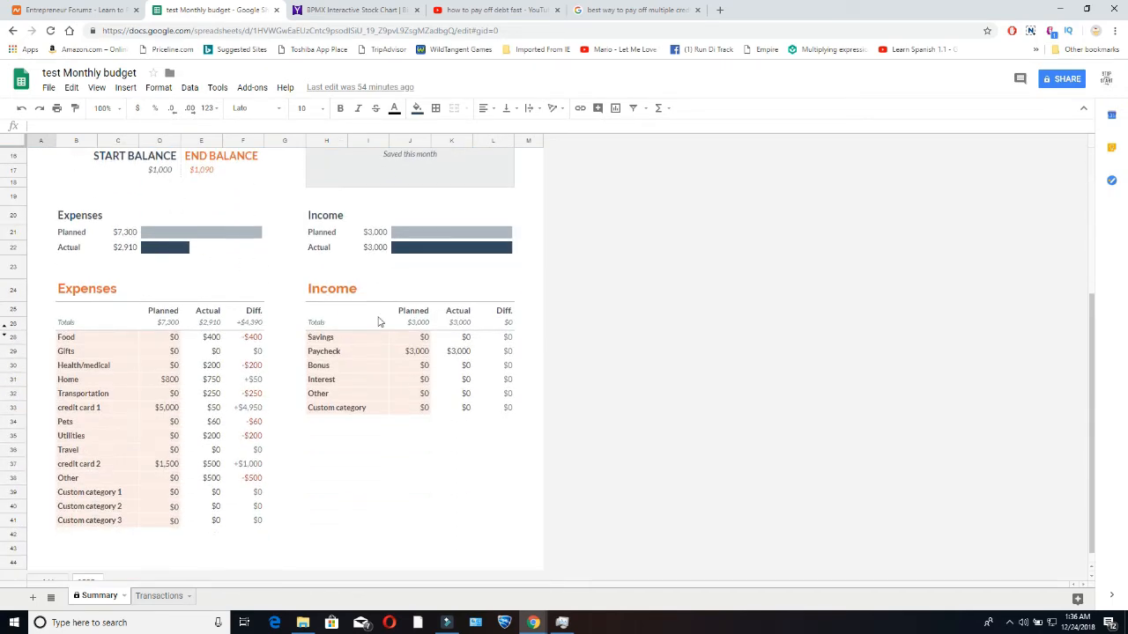
Examine the Paycheck income row and the credit card 1 and credit card 2 rows in the Expenses table
{"action": "left_click", "coordinate": [322, 356]}
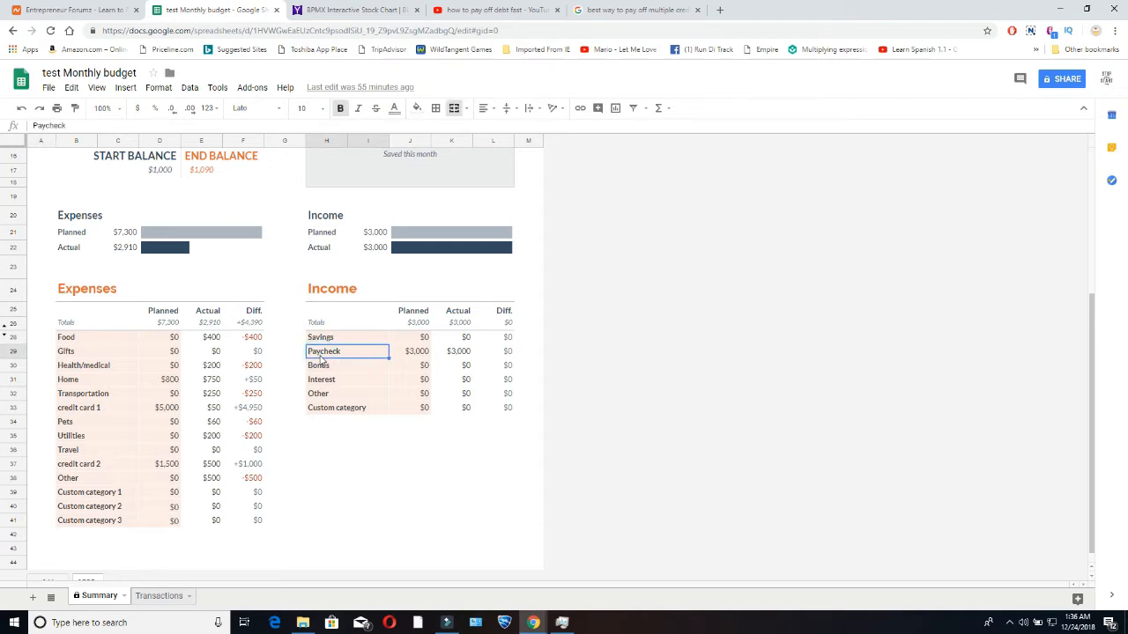
{"action": "left_click", "coordinate": [465, 353]}
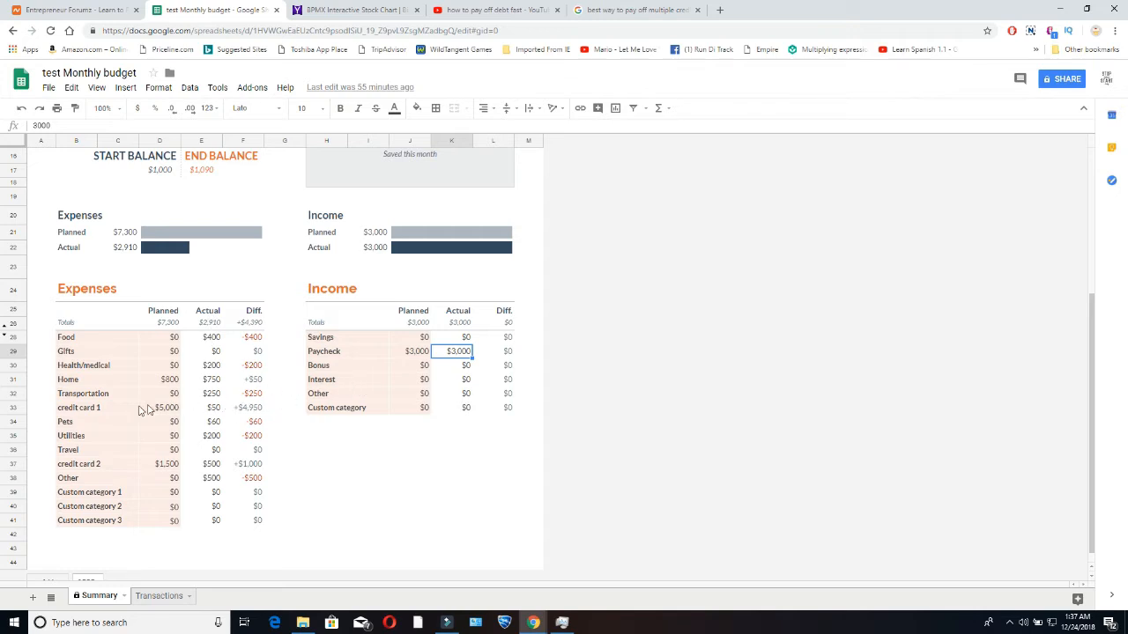
{"action": "left_click", "coordinate": [113, 417]}
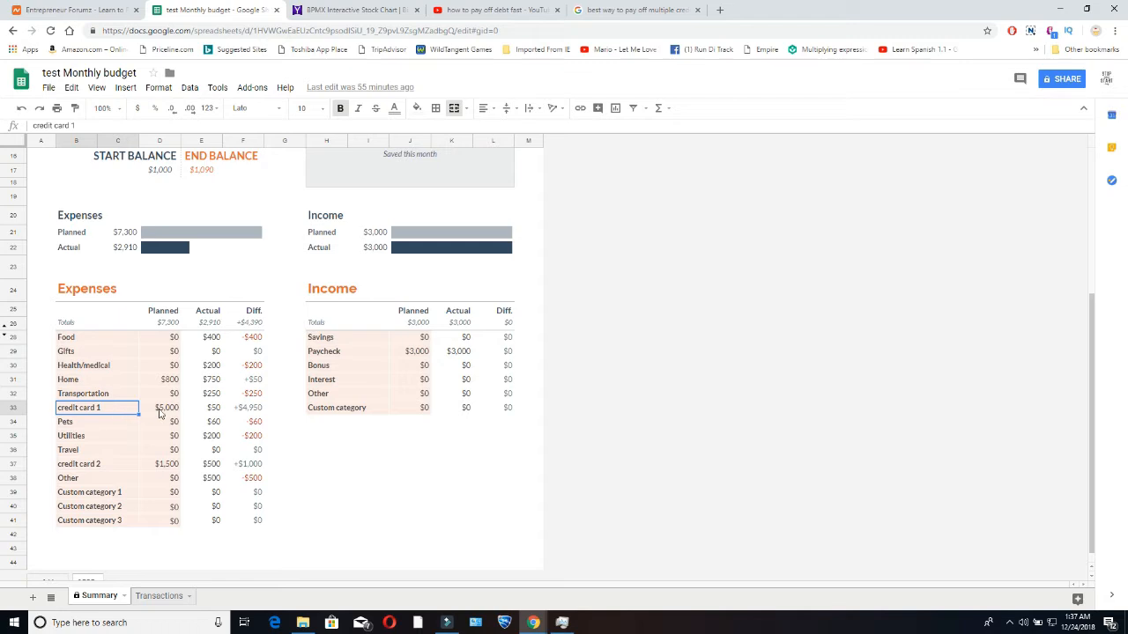
{"action": "left_click", "coordinate": [165, 411]}
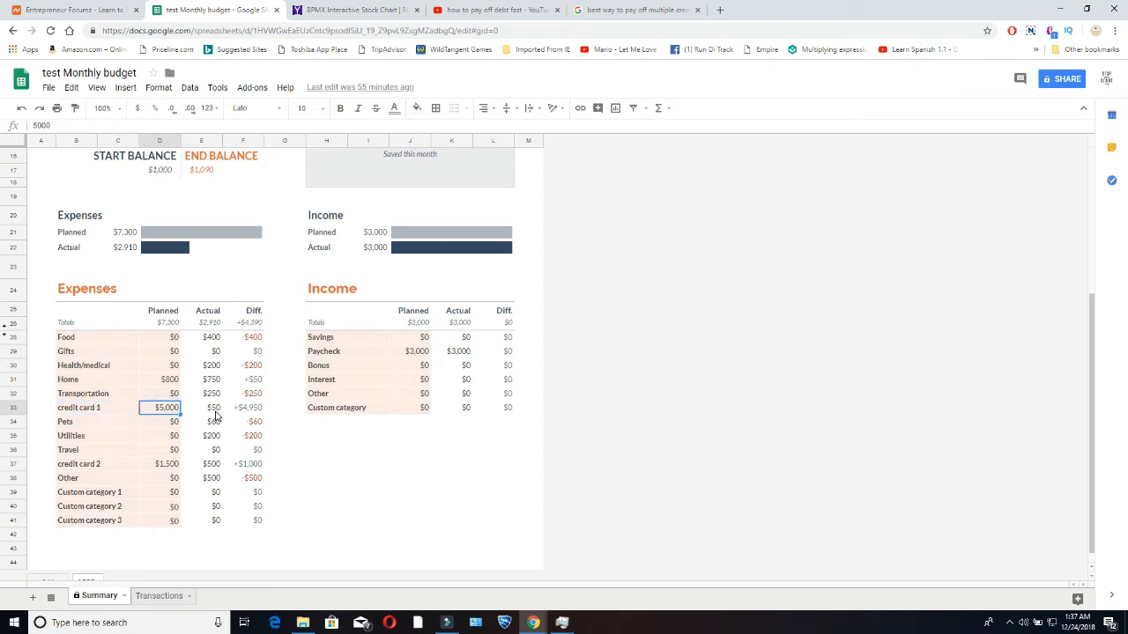
{"action": "left_click", "coordinate": [100, 469]}
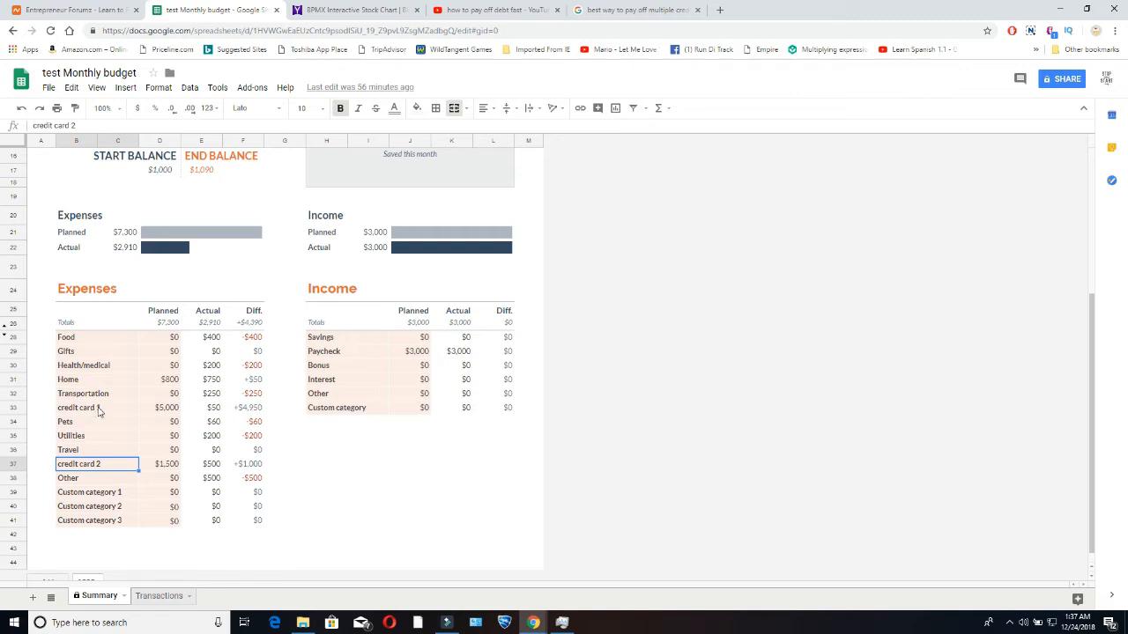
Examine the Food and Gifts expenses and compare the Actual expense total with the Actual Paycheck income
{"action": "left_click", "coordinate": [88, 339]}
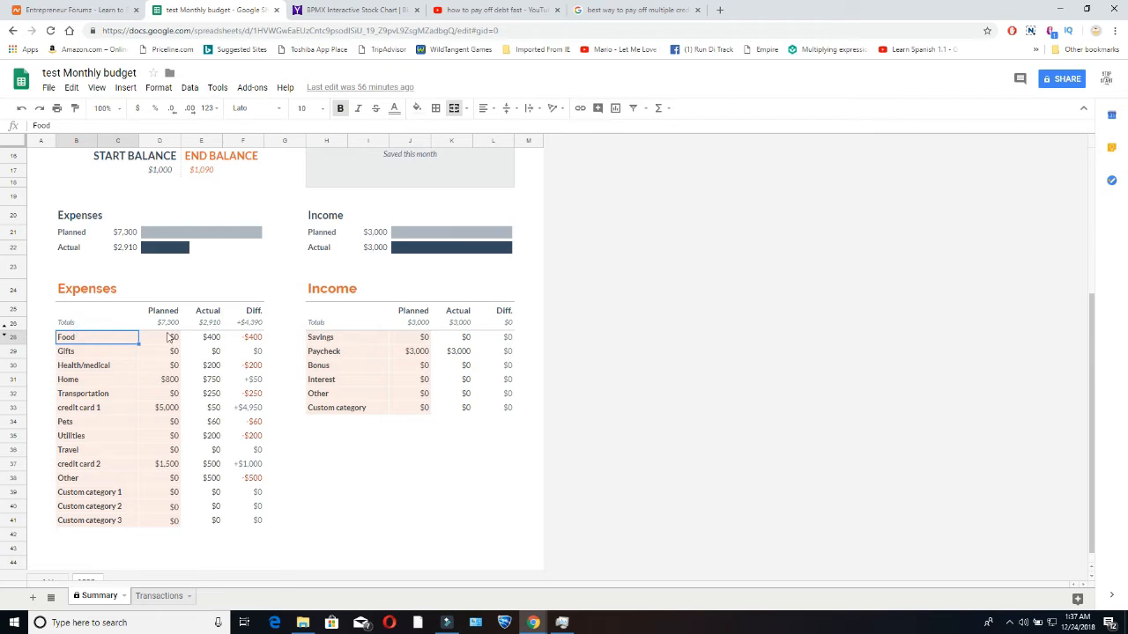
{"action": "left_click", "coordinate": [215, 339]}
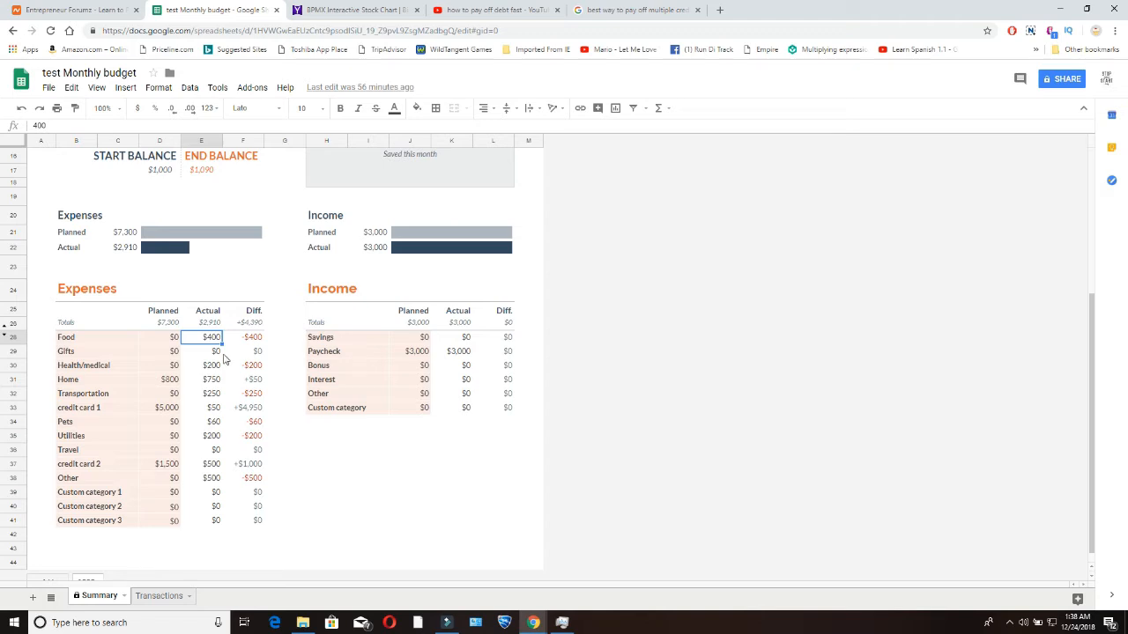
{"action": "left_click", "coordinate": [70, 355]}
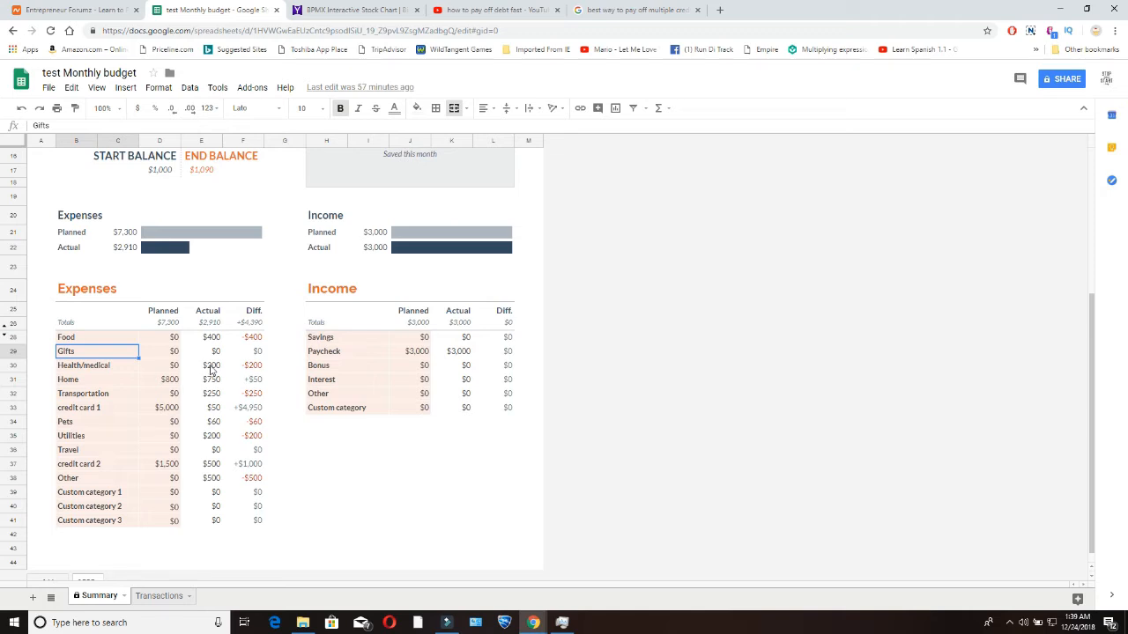
{"action": "left_click", "coordinate": [211, 340]}
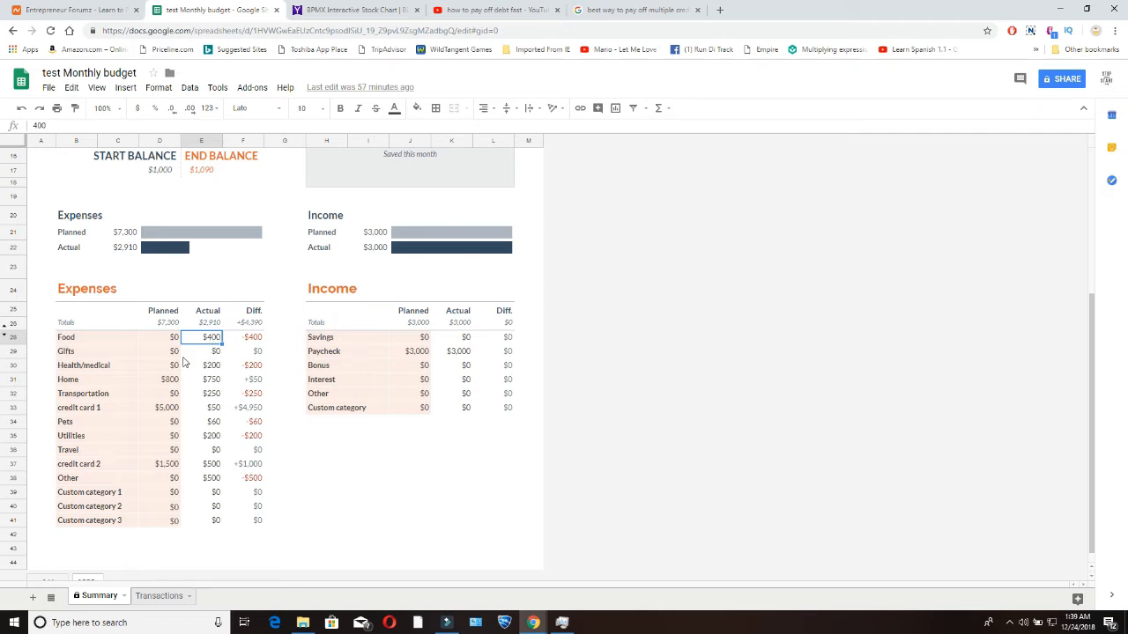
{"action": "left_click", "coordinate": [212, 324]}
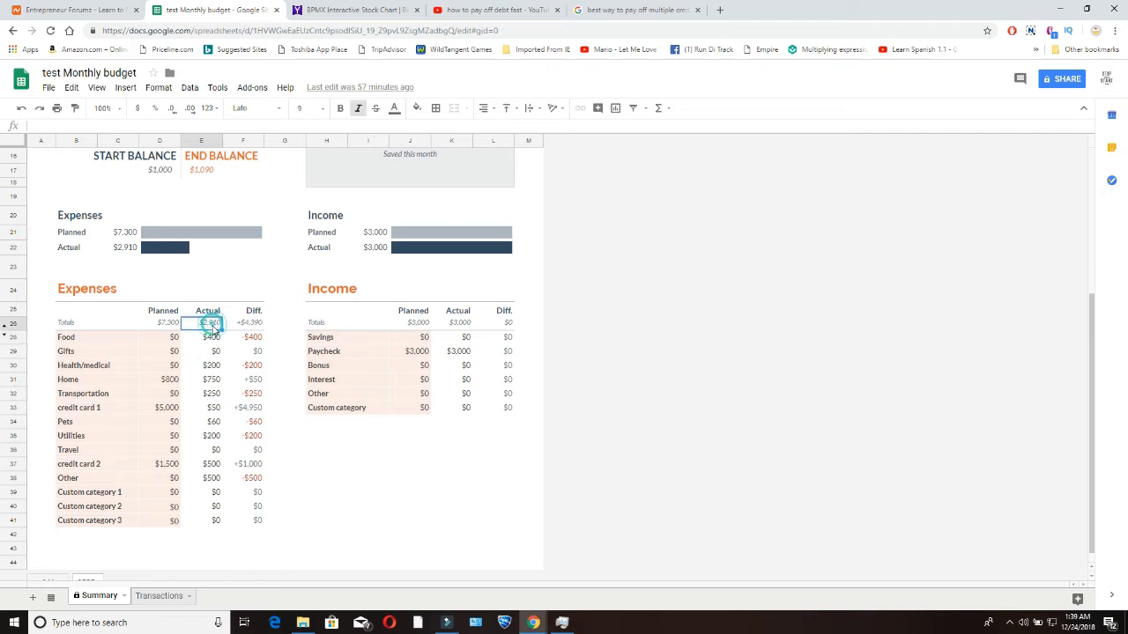
{"action": "left_click", "coordinate": [456, 351]}
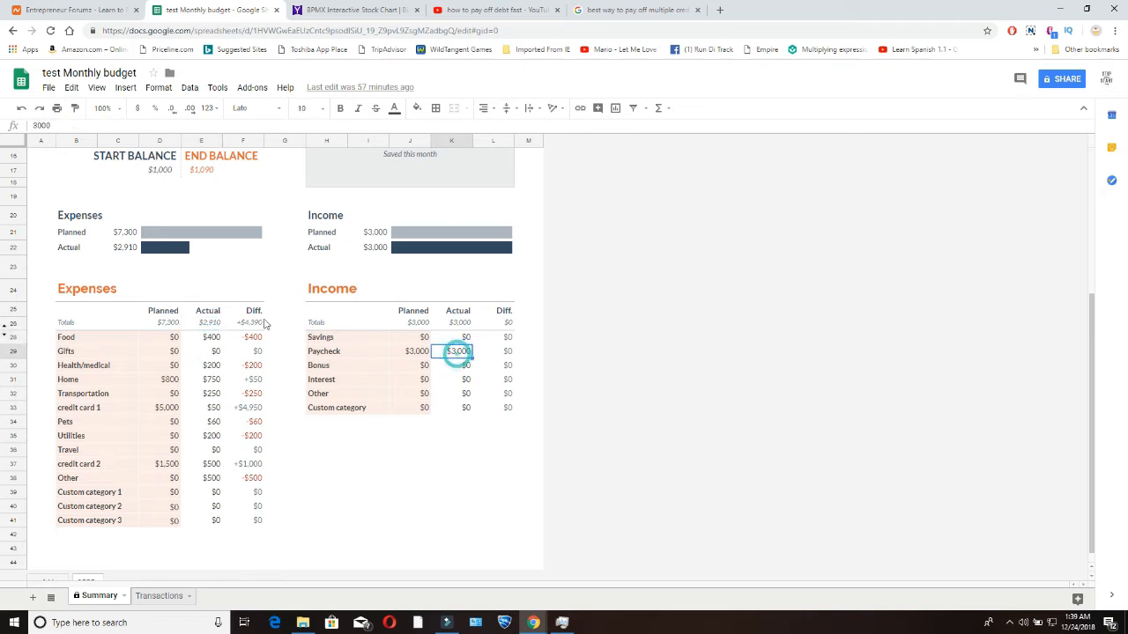
{"action": "left_click", "coordinate": [207, 325]}
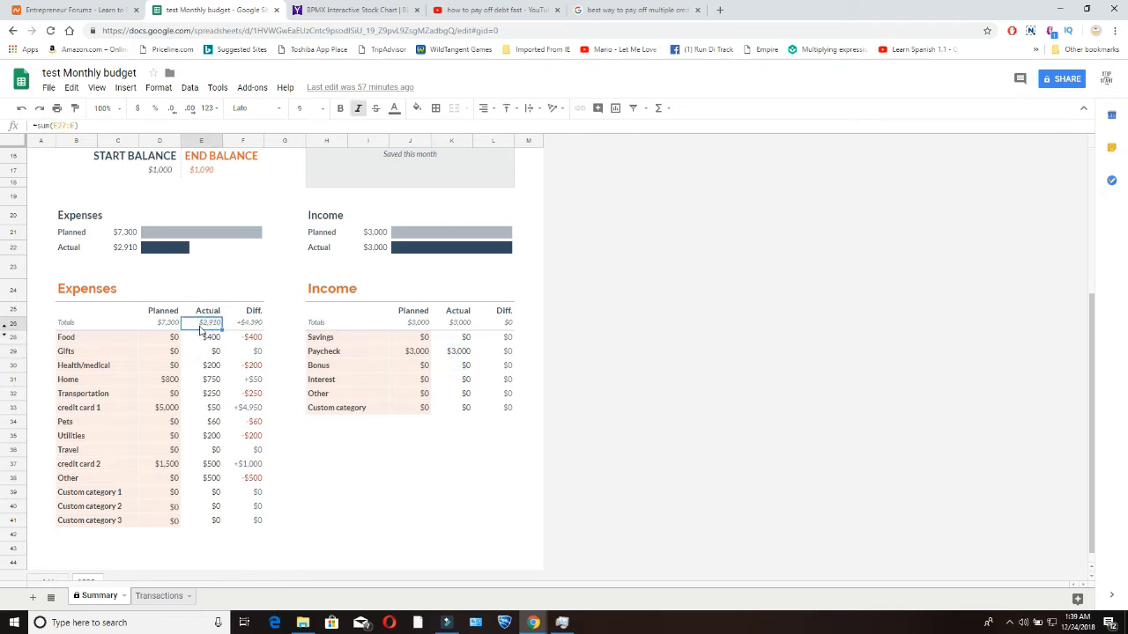
Set the Actual amount for Other expenses to 590, allowing the protected edit, and check the Actual expense total
{"action": "left_click", "coordinate": [214, 478]}
{"action": "double_click", "coordinate": [216, 478]}
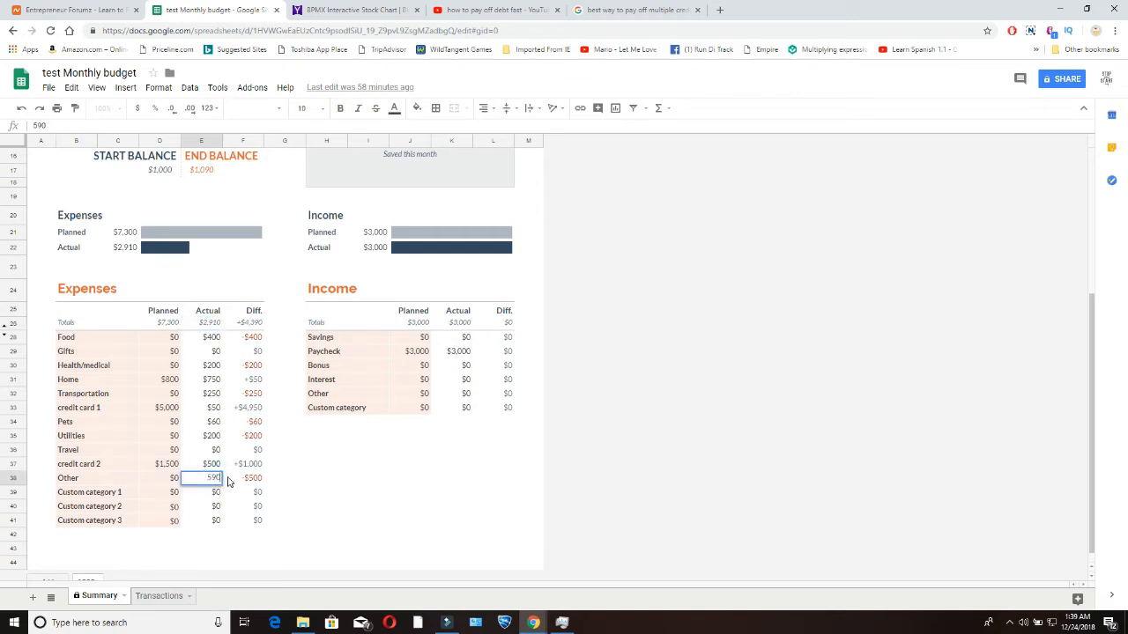
{"action": "left_click", "coordinate": [399, 476]}
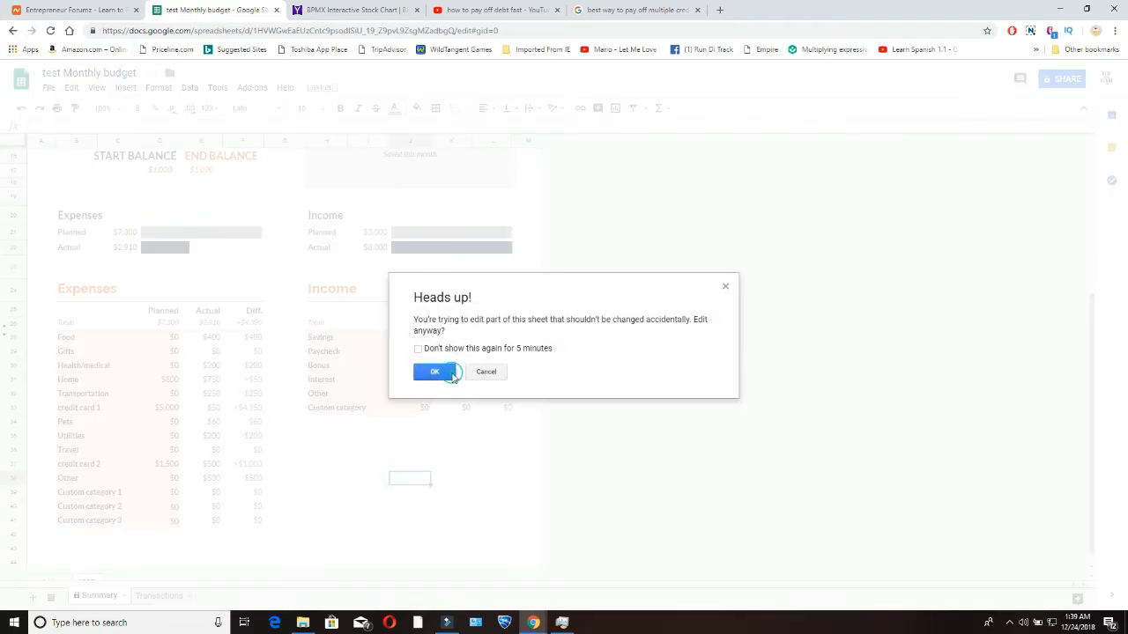
{"action": "left_click", "coordinate": [435, 372]}
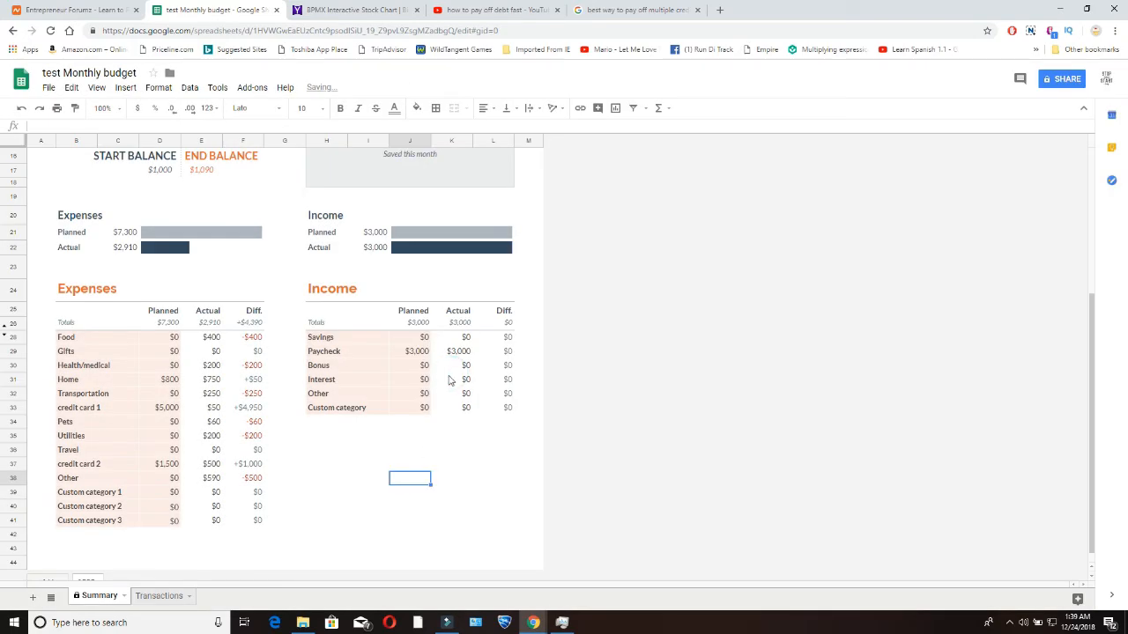
{"action": "left_click", "coordinate": [217, 324]}
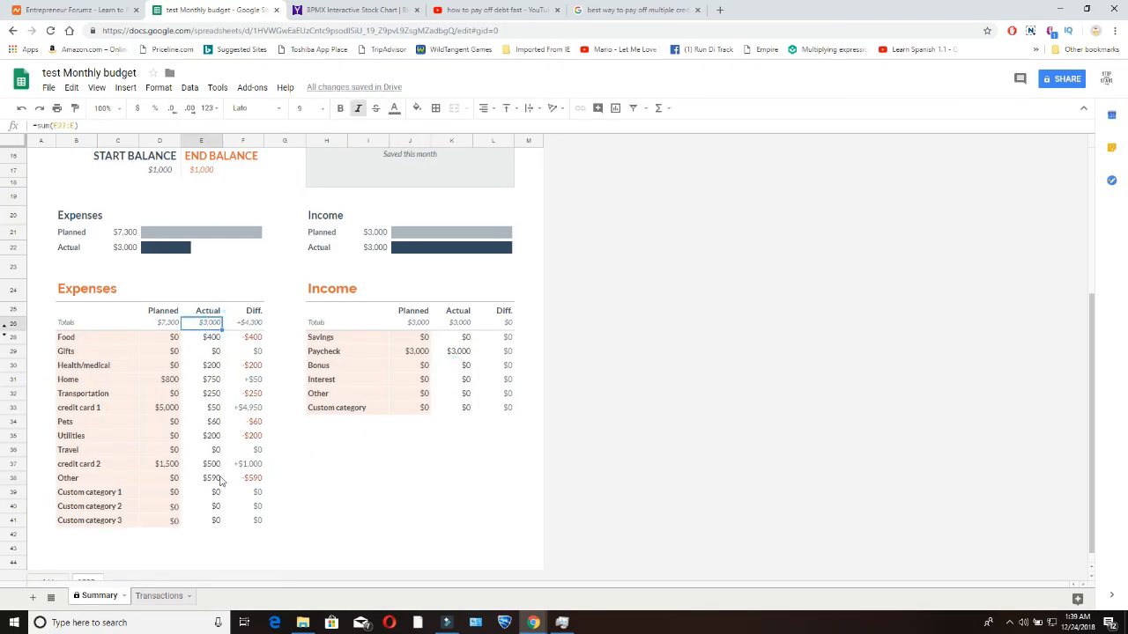
Review the Planned amounts for both credit cards and set the credit card 2 Actual amount to 0, allowing the protected edit
{"action": "left_click", "coordinate": [173, 416]}
{"action": "left_click", "coordinate": [160, 467]}
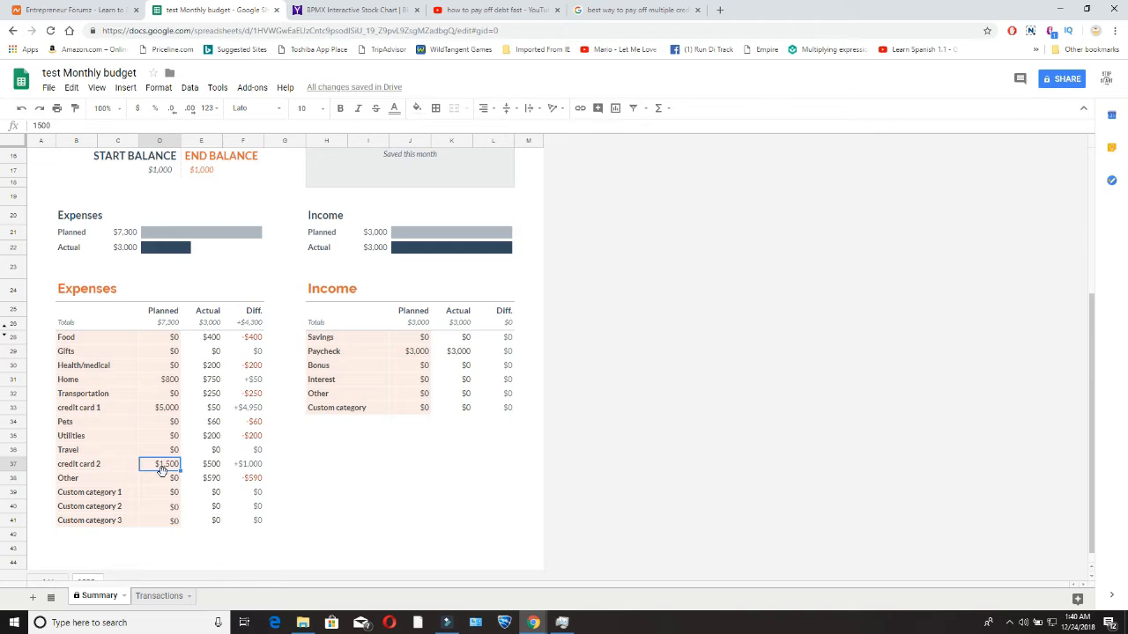
{"action": "left_click", "coordinate": [215, 468]}
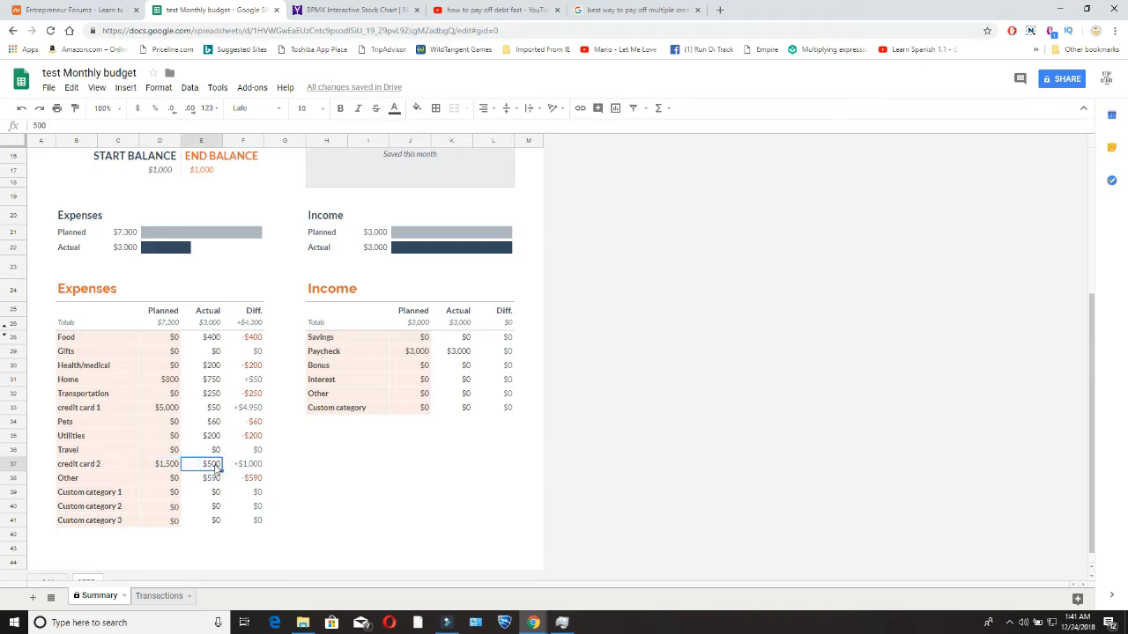
{"action": "double_click", "coordinate": [215, 467]}
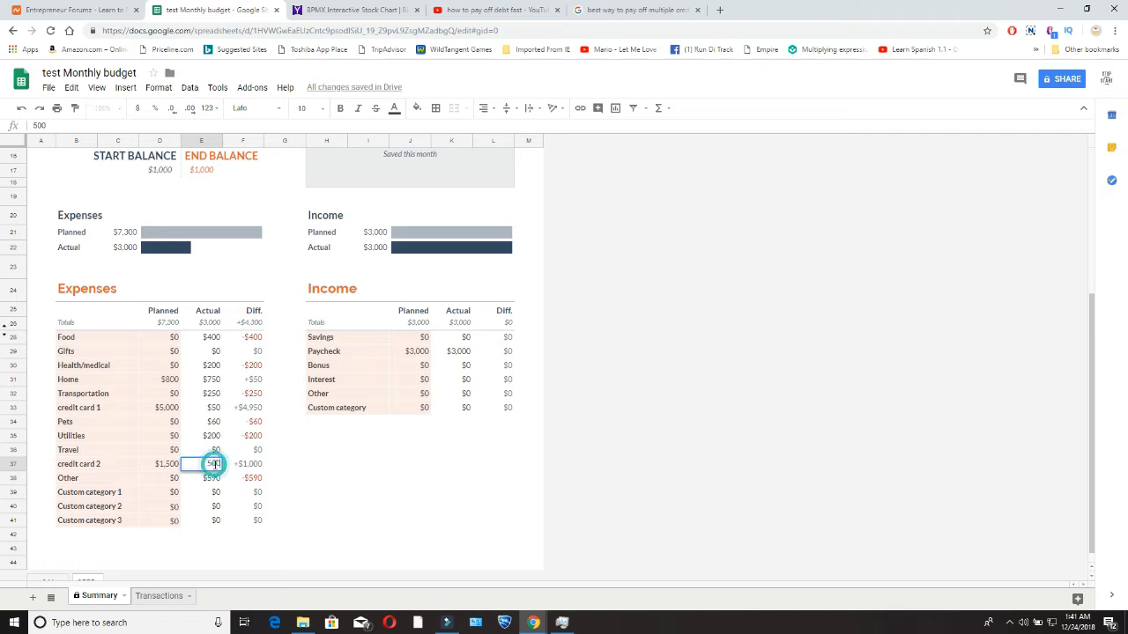
{"action": "double_click", "coordinate": [215, 465]}
{"action": "type", "text": "0"}
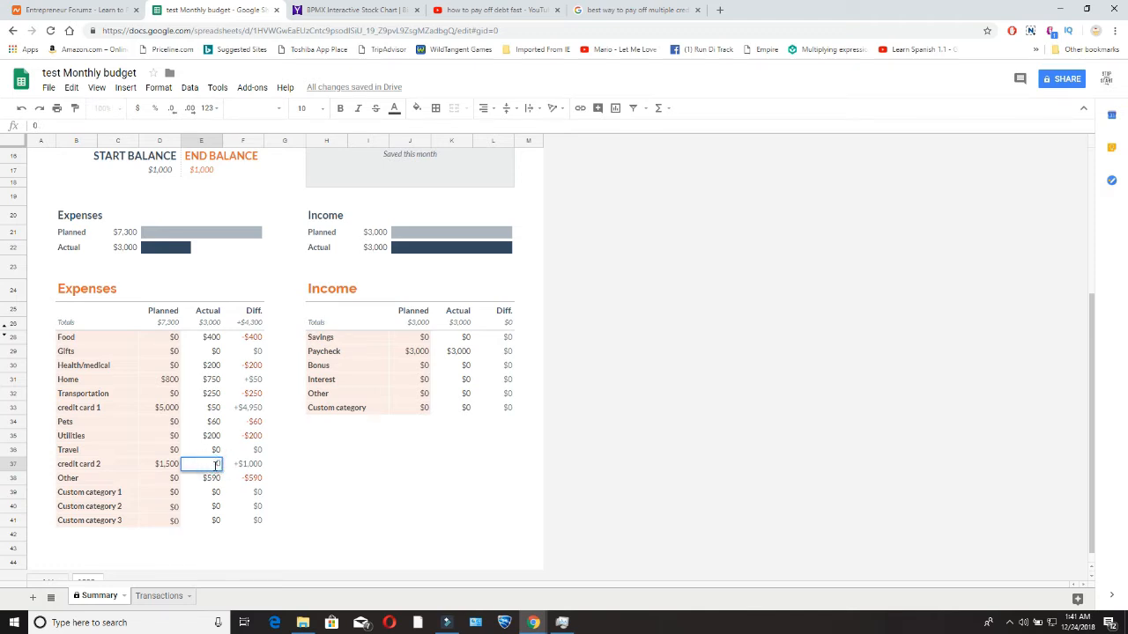
{"action": "left_click", "coordinate": [208, 411]}
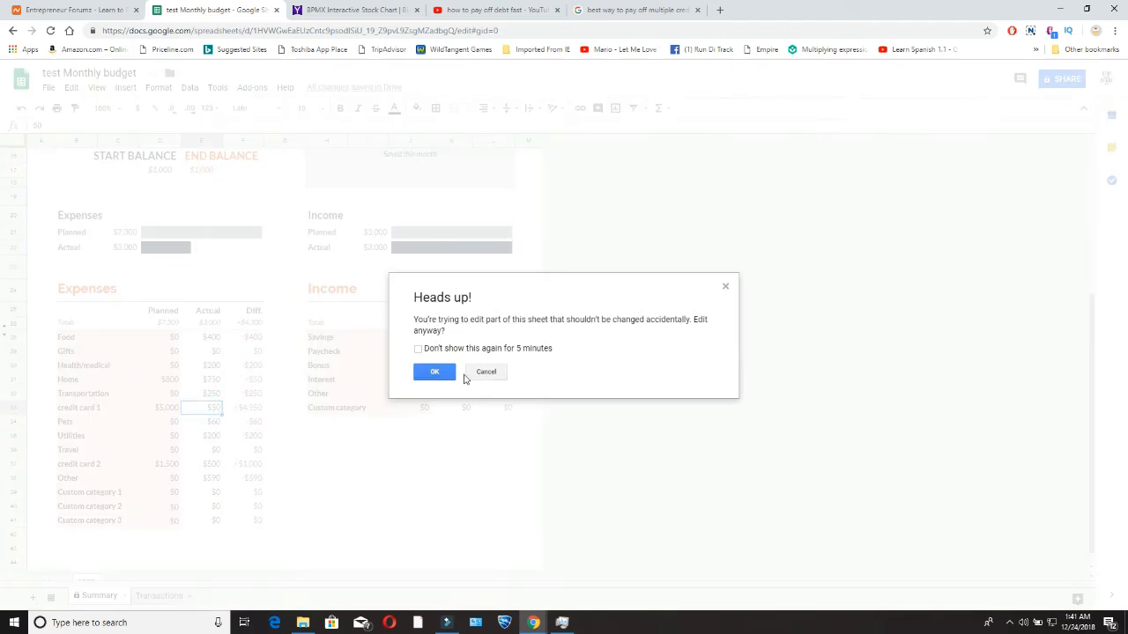
{"action": "left_click", "coordinate": [429, 374]}
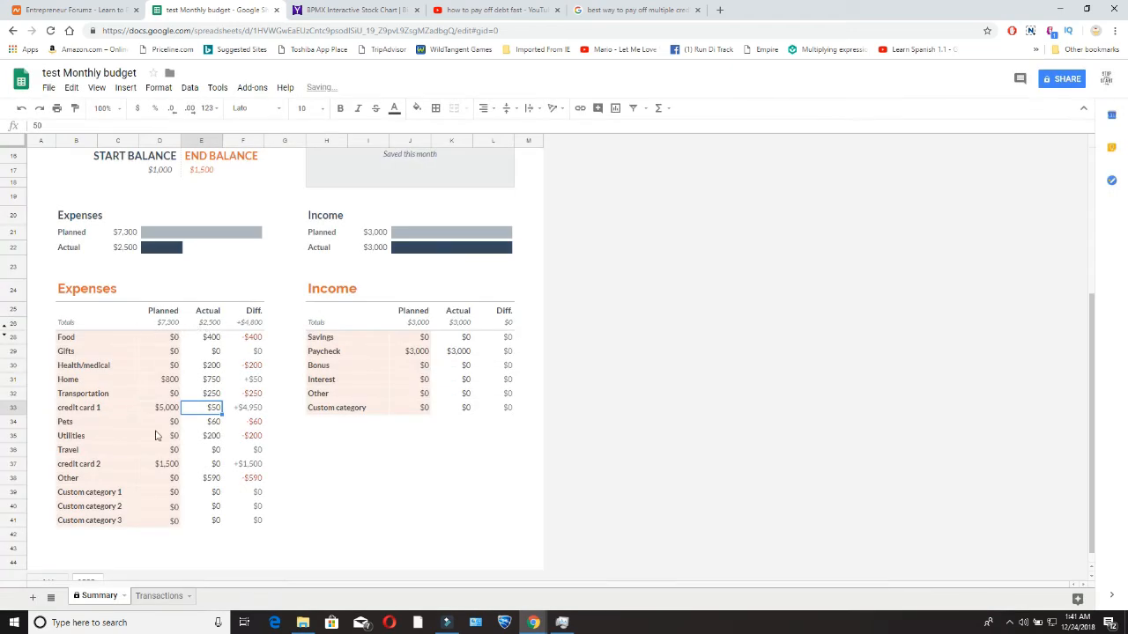
Set the Actual amount for credit card 1 to 550, allowing the edit to the protected sheet
{"action": "double_click", "coordinate": [212, 410]}
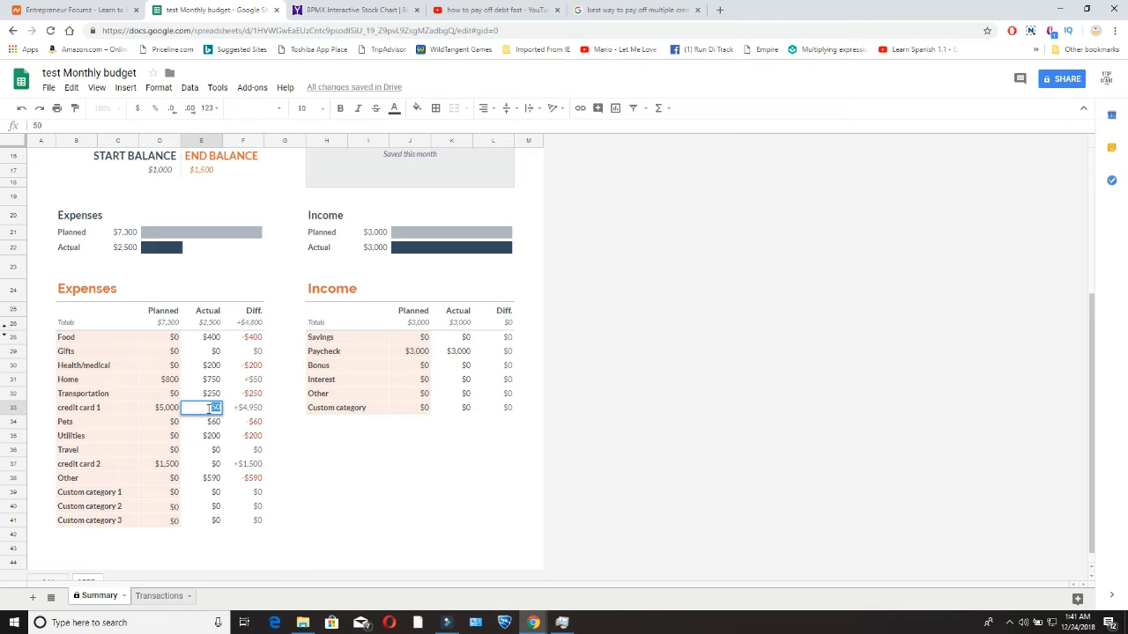
{"action": "type", "text": "500"}
{"action": "key", "text": "BackSpace"}
{"action": "key", "text": "BackSpace"}
{"action": "left_click", "coordinate": [330, 451]}
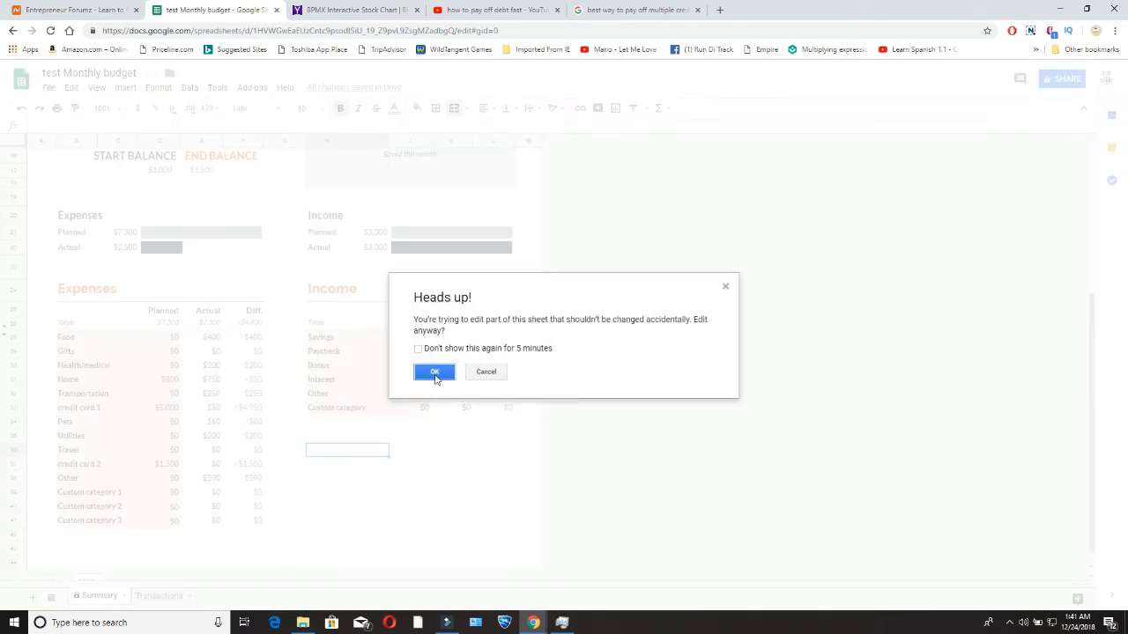
{"action": "left_click", "coordinate": [434, 373]}
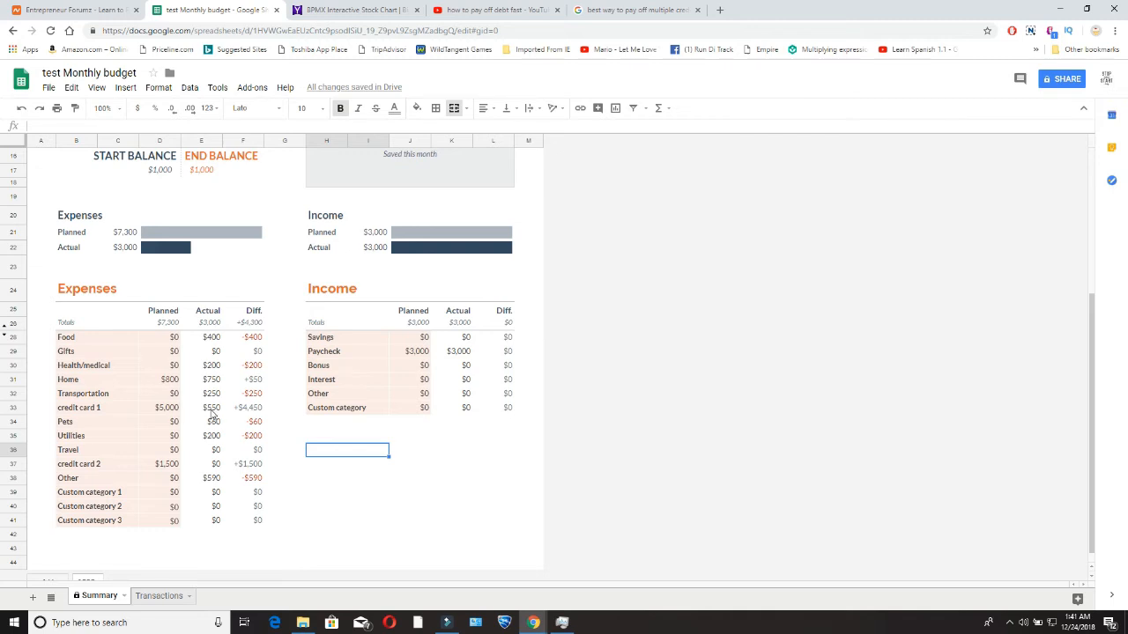
Set the Actual amount for credit card 1 to 0, allowing the edit to the protected sheet
{"action": "double_click", "coordinate": [212, 410]}
{"action": "double_click", "coordinate": [213, 410]}
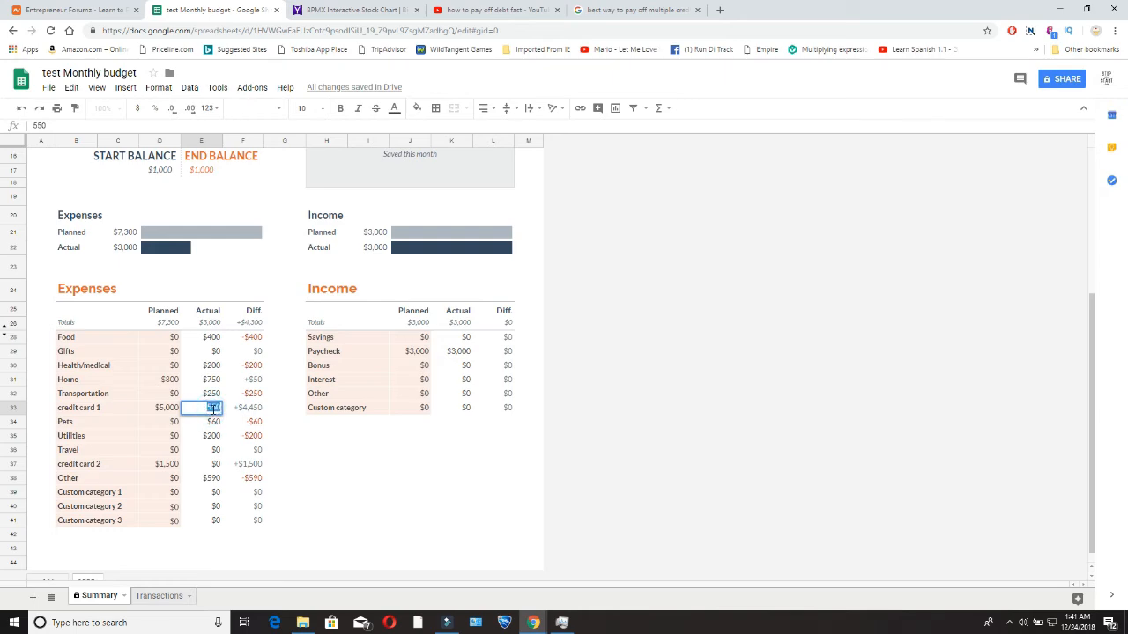
{"action": "left_click", "coordinate": [341, 465]}
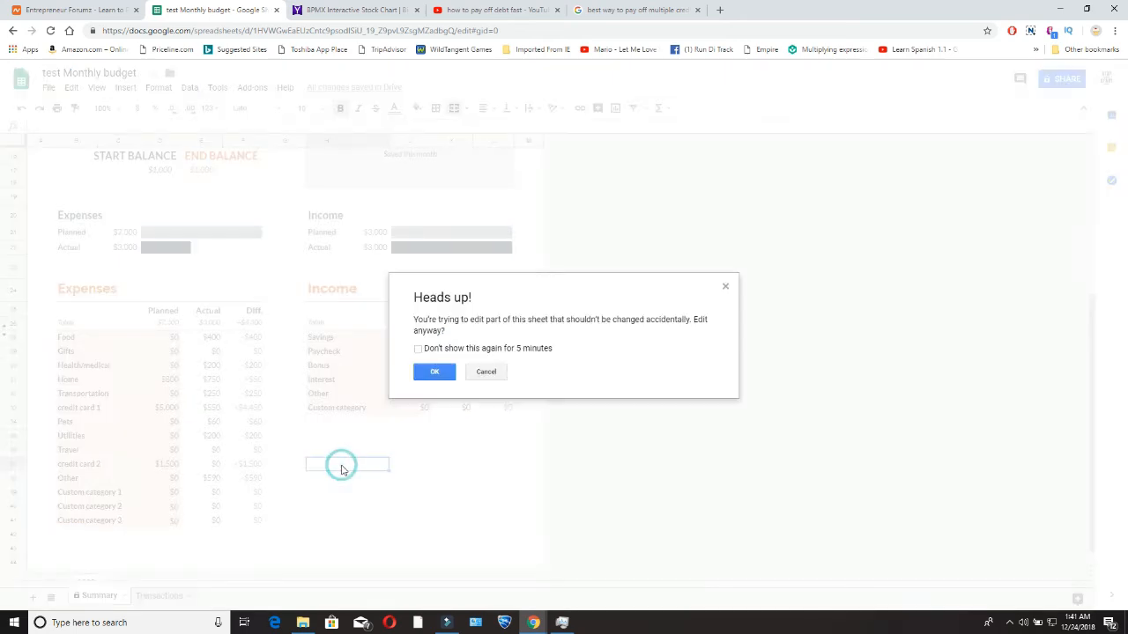
{"action": "left_click", "coordinate": [424, 374]}
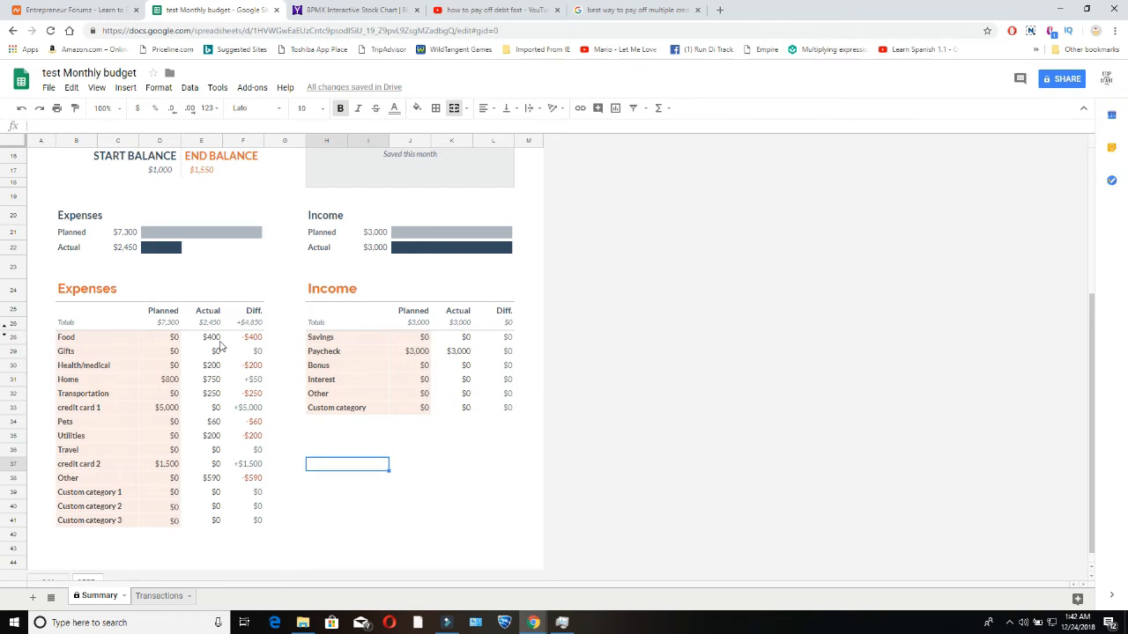
Set the Actual amount for Food to 200, allowing the edit to the protected sheet
{"action": "left_click", "coordinate": [217, 342]}
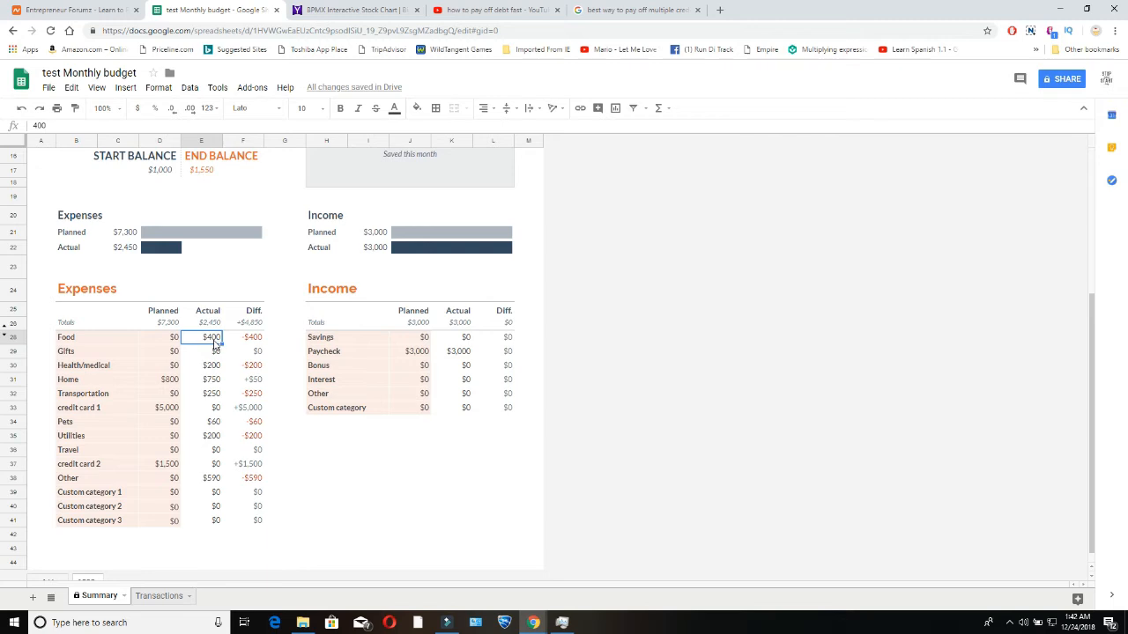
{"action": "double_click", "coordinate": [214, 339]}
{"action": "double_click", "coordinate": [214, 339]}
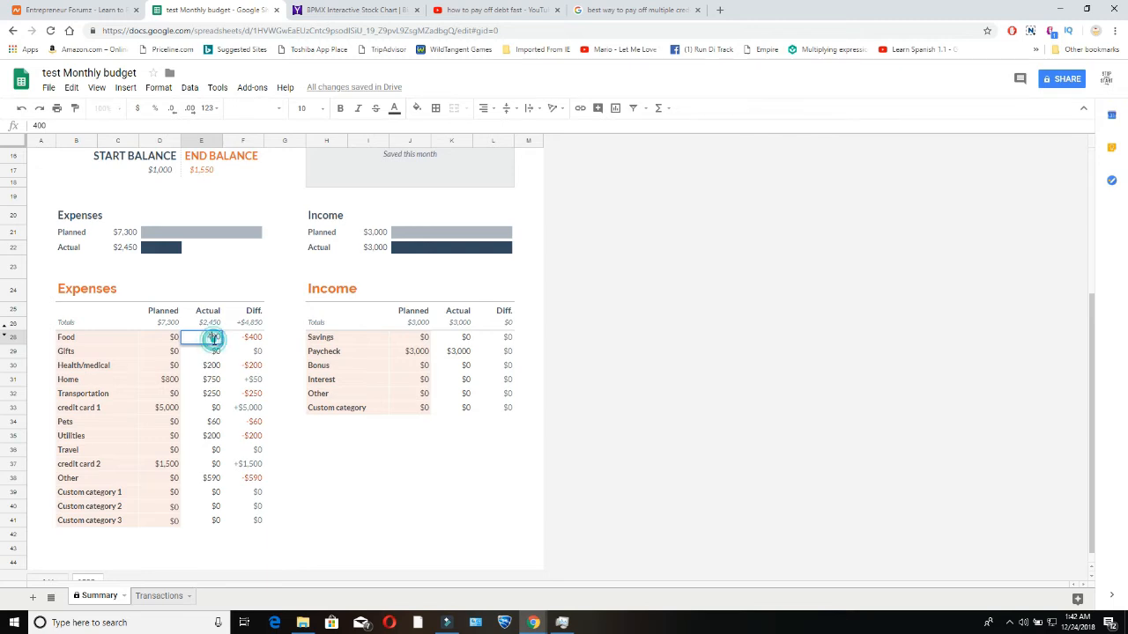
{"action": "double_click", "coordinate": [214, 339]}
{"action": "left_click", "coordinate": [412, 462]}
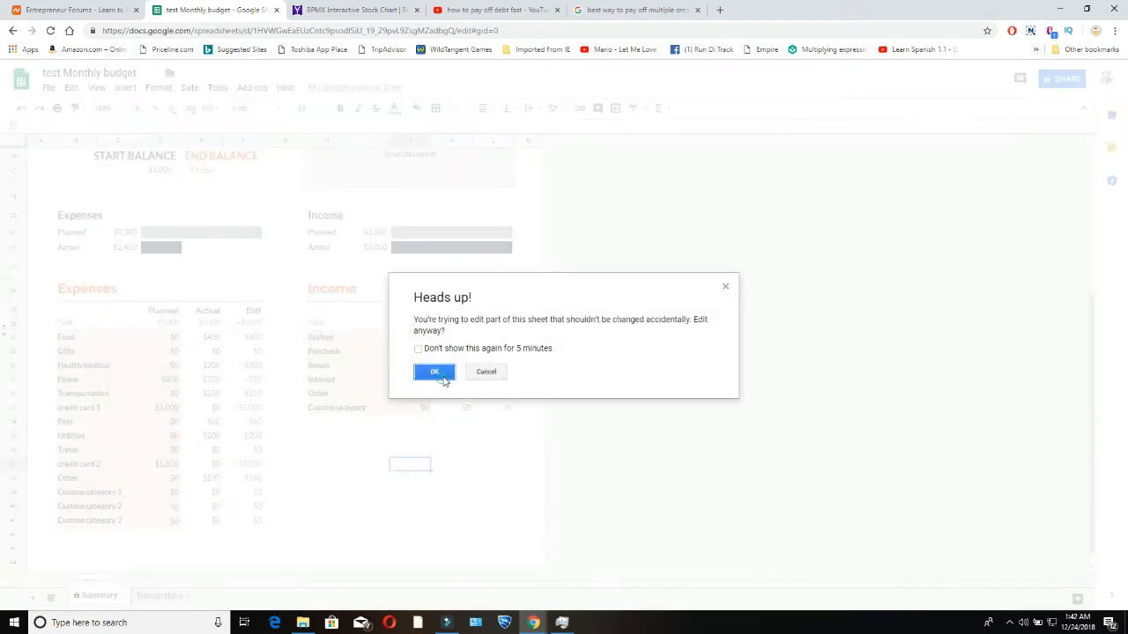
{"action": "left_click", "coordinate": [443, 378]}
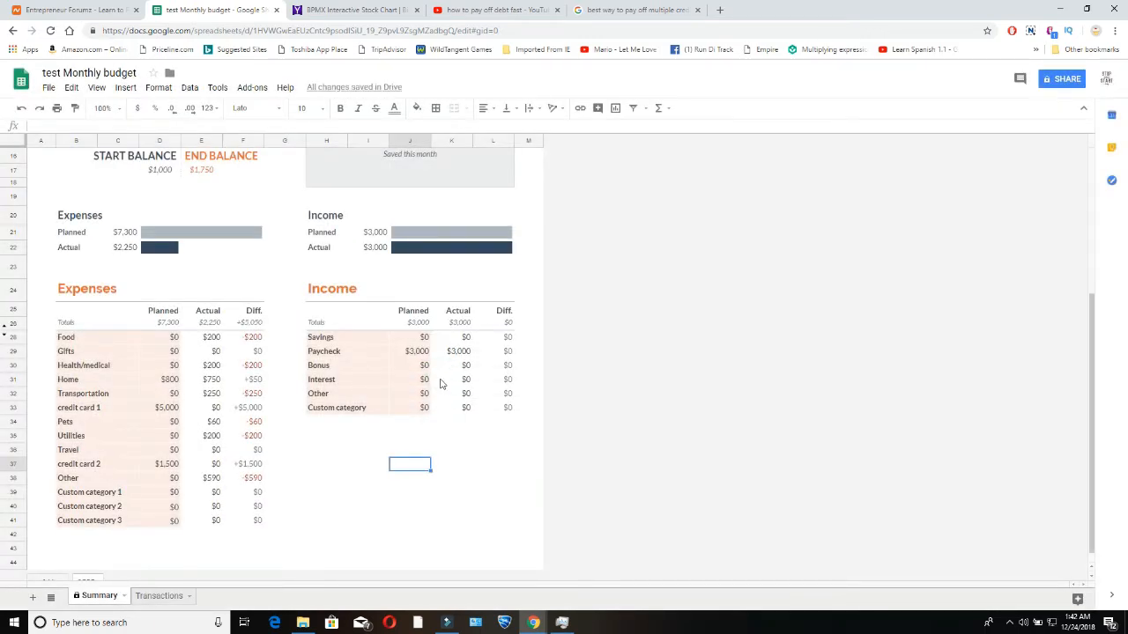
Set the Actual amount for Health/medical to 120, allowing the edit to the protected sheet
{"action": "left_click", "coordinate": [205, 367]}
{"action": "double_click", "coordinate": [205, 367]}
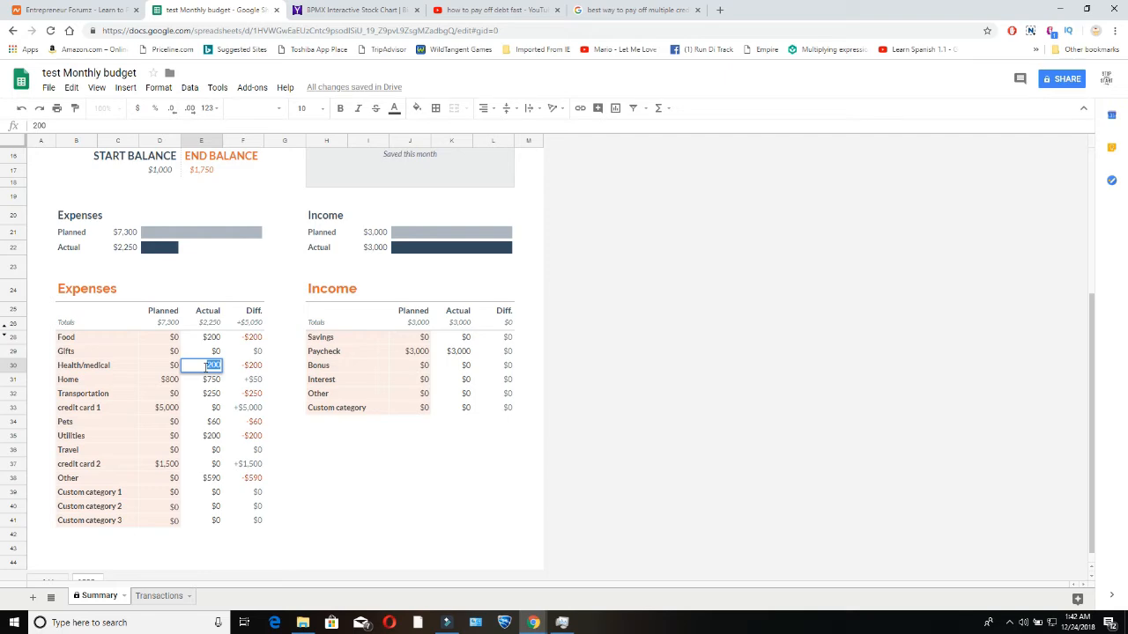
{"action": "type", "text": "120"}
{"action": "left_click", "coordinate": [340, 465]}
{"action": "left_click", "coordinate": [432, 373]}
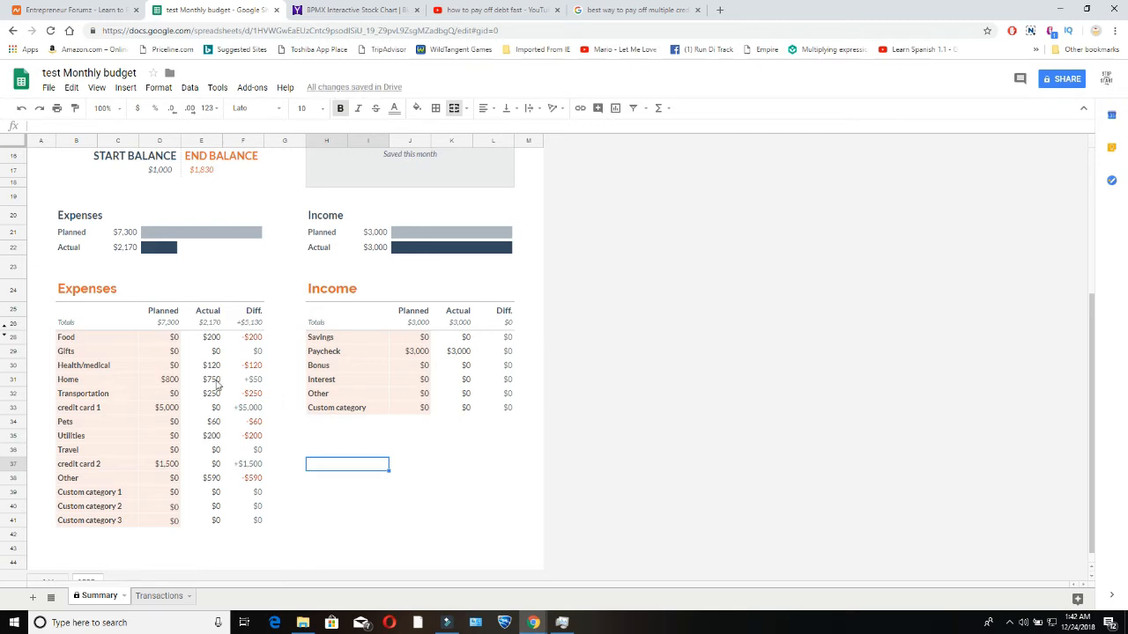
Review the Actual amounts for Utilities, Pets and Other, and the Gifts expense category
{"action": "left_click", "coordinate": [210, 438]}
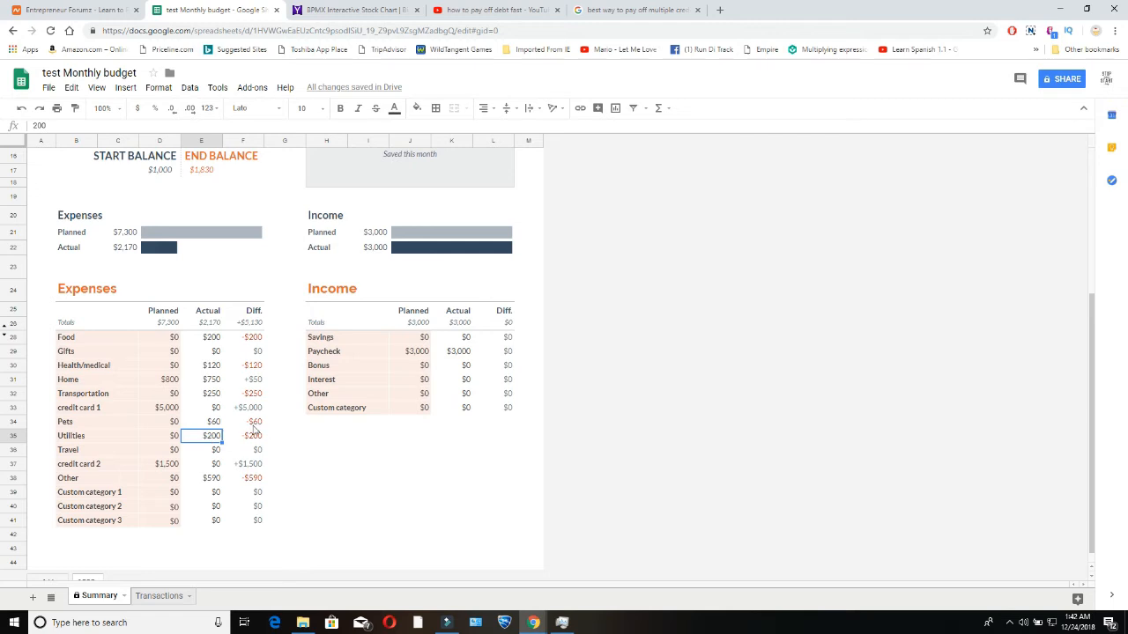
{"action": "left_click", "coordinate": [215, 424]}
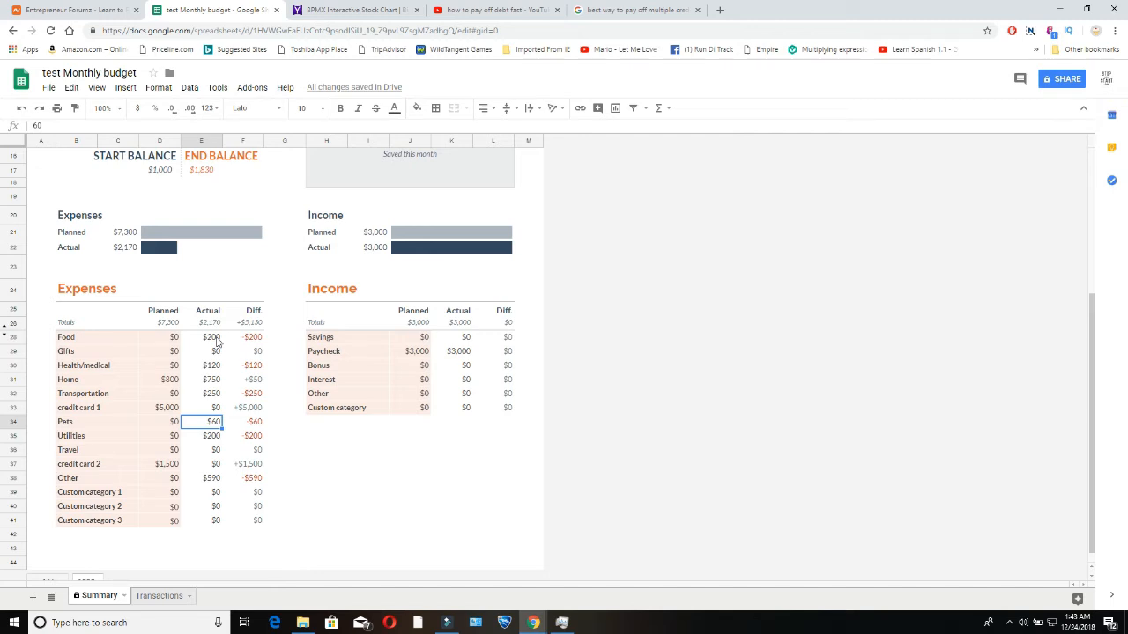
{"action": "left_click", "coordinate": [212, 478]}
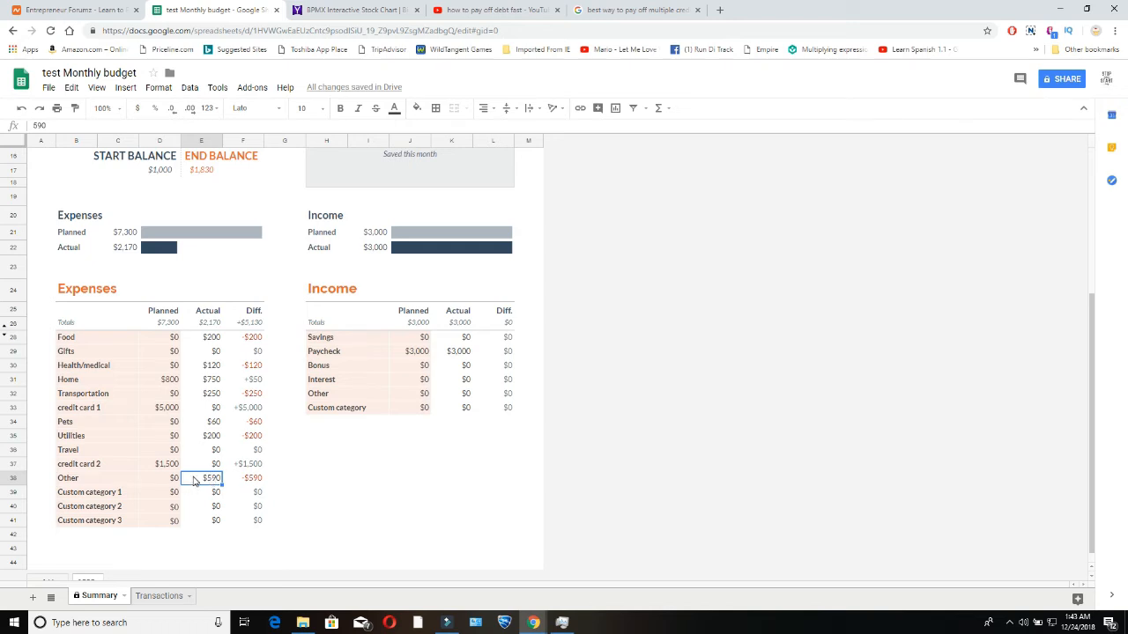
{"action": "left_click", "coordinate": [113, 352]}
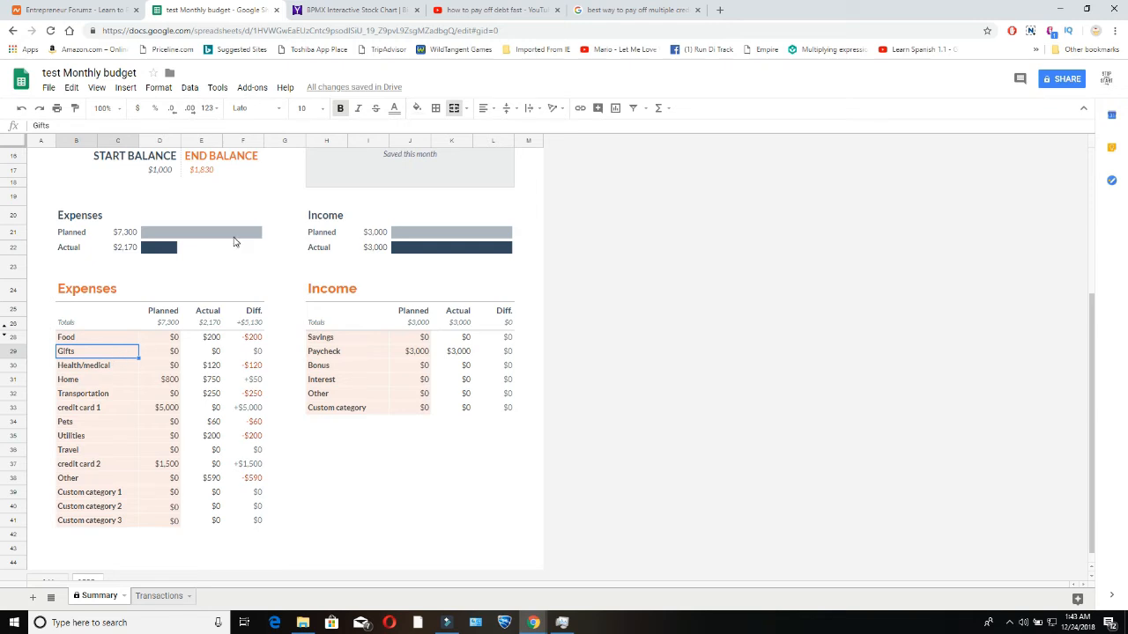
Search Google for "webull" in a new browser tab
{"action": "left_click", "coordinate": [718, 12]}
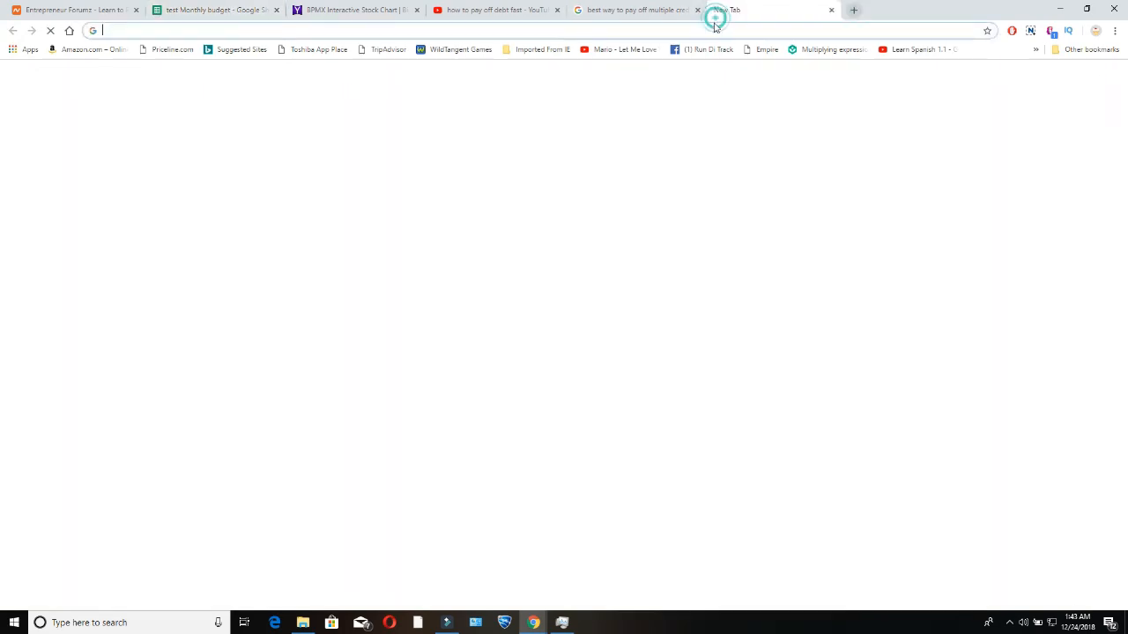
{"action": "type", "text": "web"}
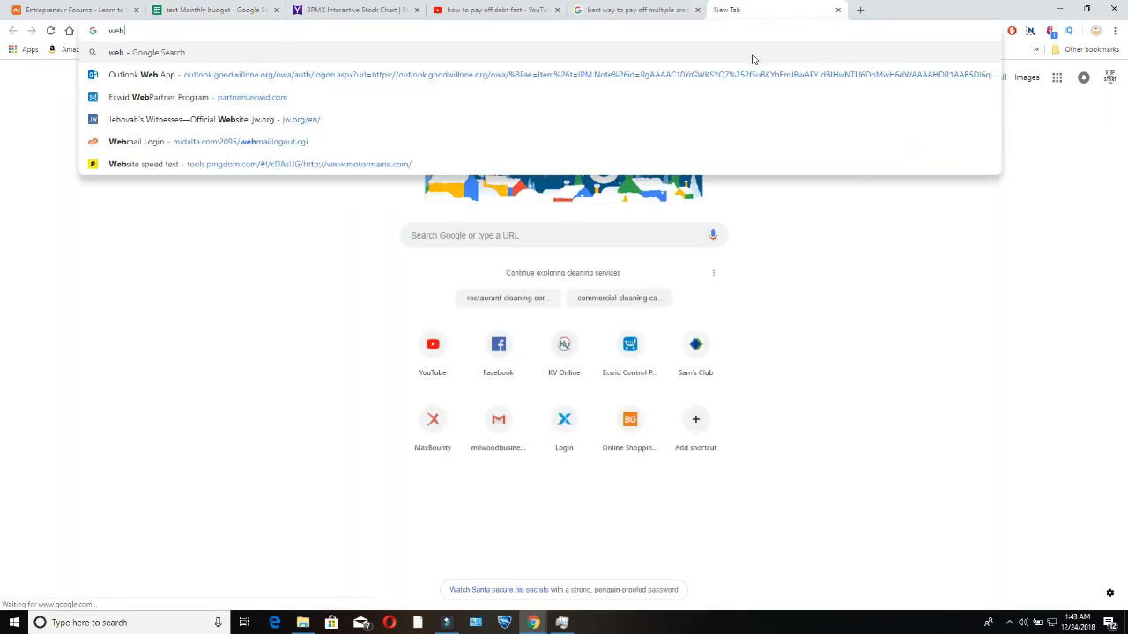
{"action": "type", "text": "ul"}
{"action": "key", "text": "Return"}
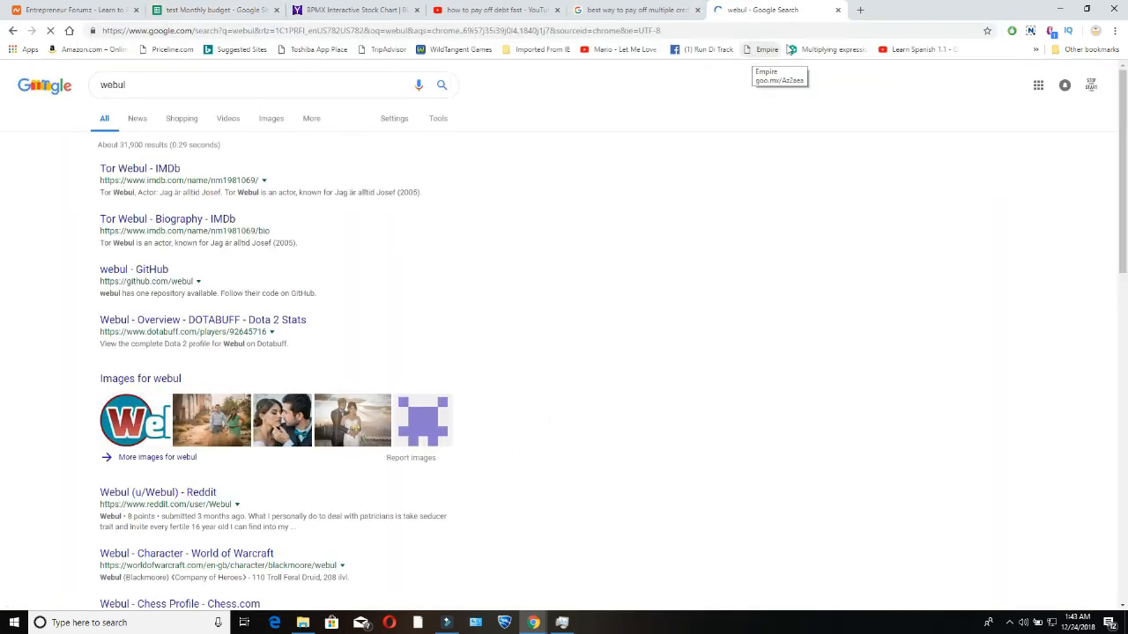
{"action": "left_click", "coordinate": [140, 88]}
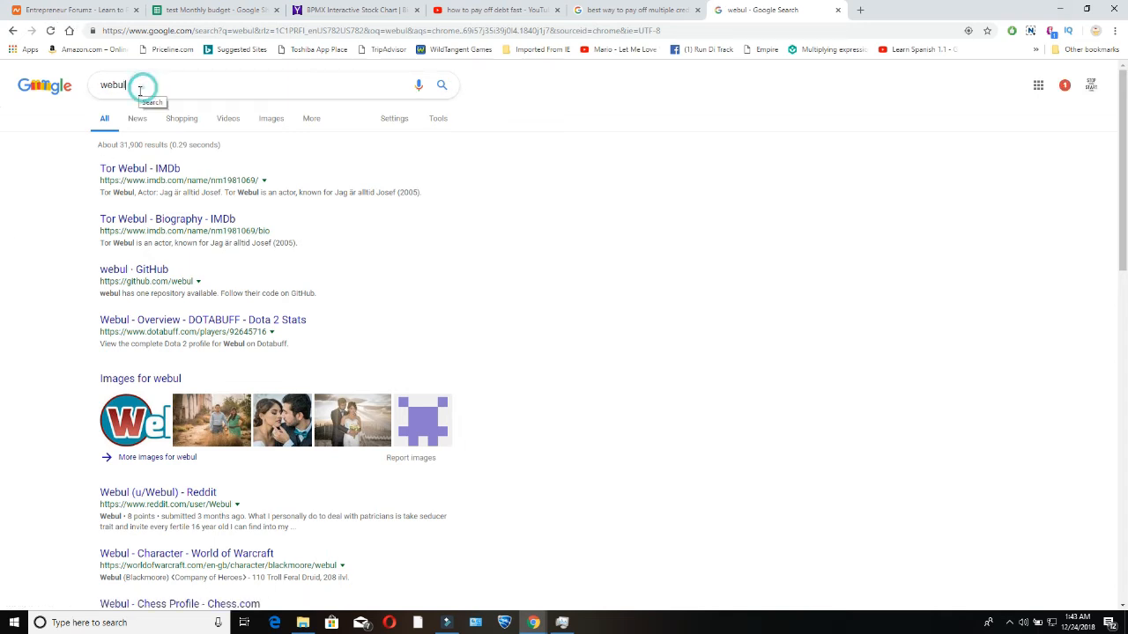
{"action": "type", "text": "l"}
{"action": "key", "text": "Return"}
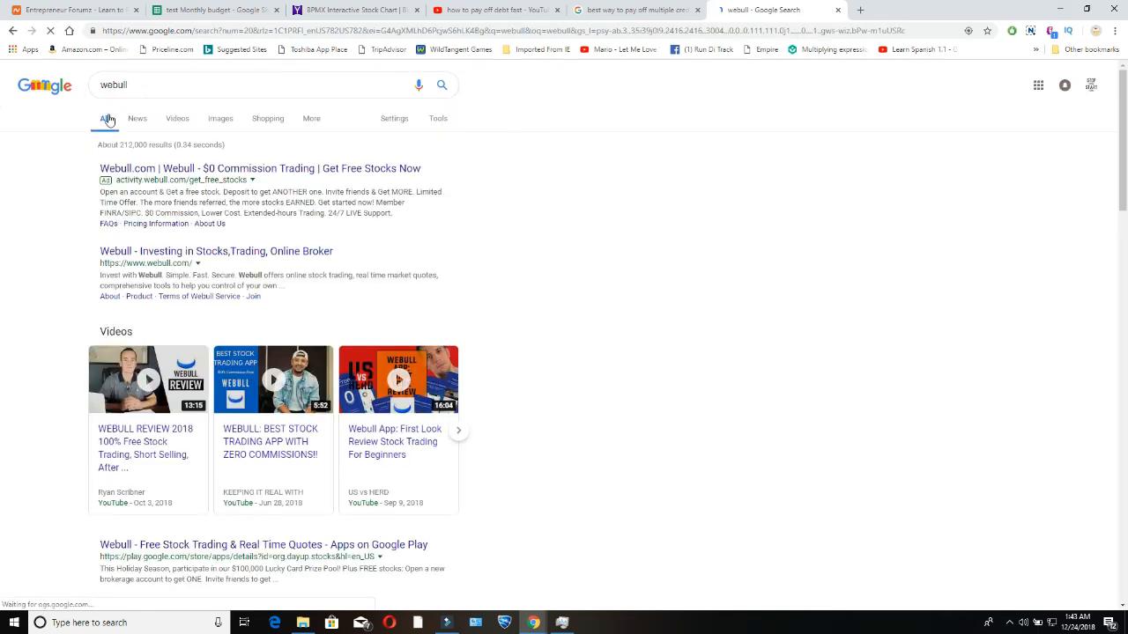
Read through Webull's advertised free stocks page, dismiss its pop-up offer, and return to the search results
{"action": "left_click", "coordinate": [126, 169]}
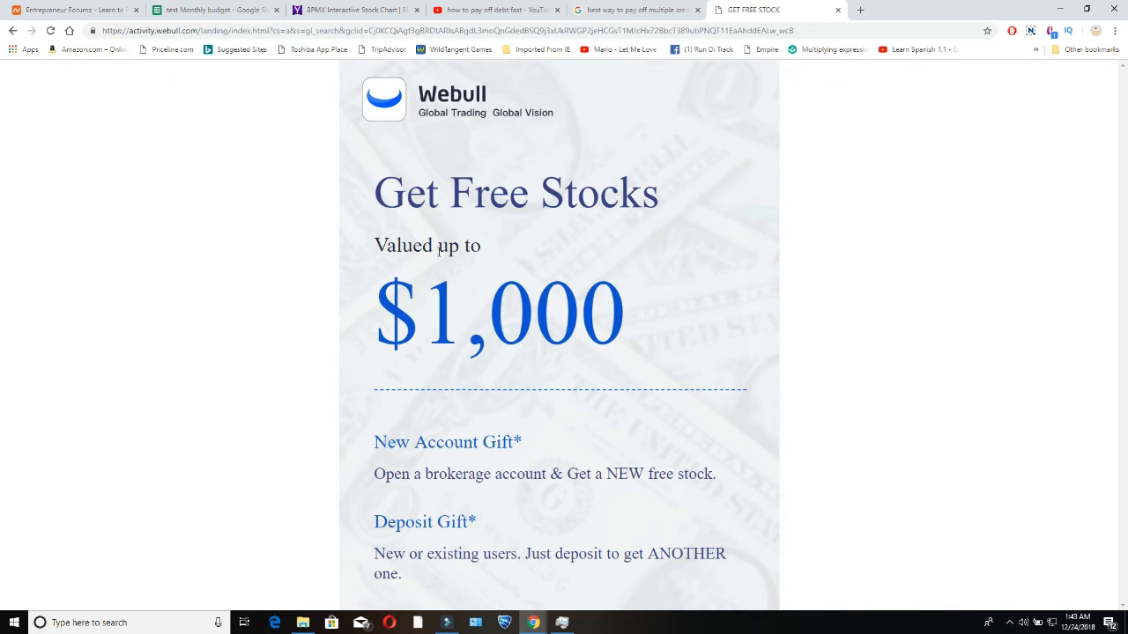
{"action": "scroll", "coordinate": [437, 250], "scroll_direction": "down", "scroll_amount": 20}
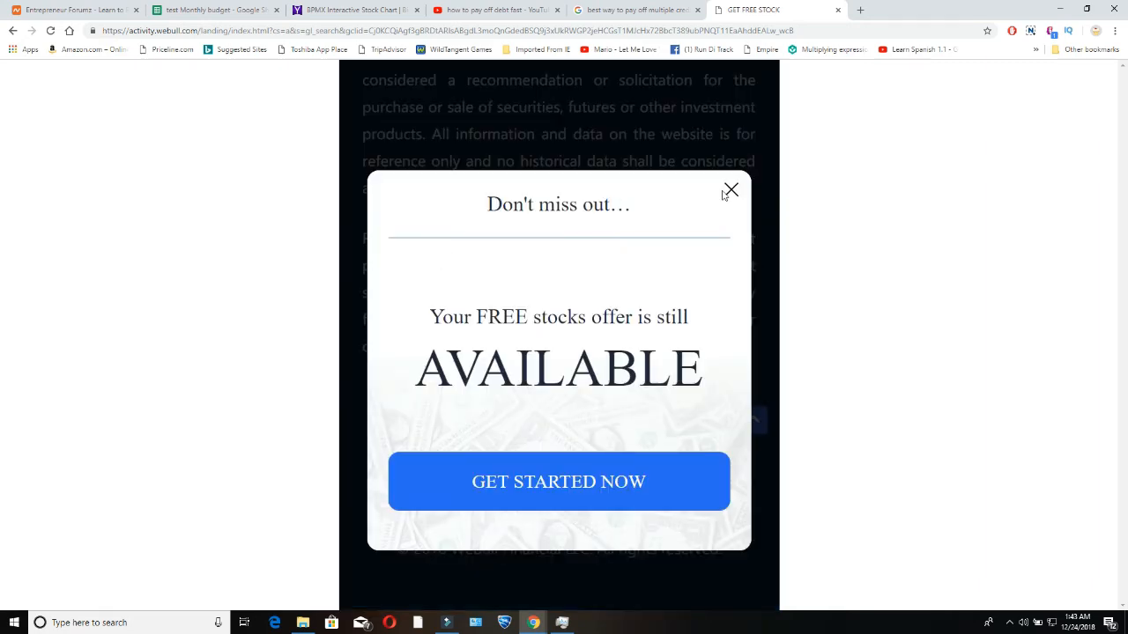
{"action": "left_click", "coordinate": [730, 190]}
{"action": "left_click", "coordinate": [638, 10]}
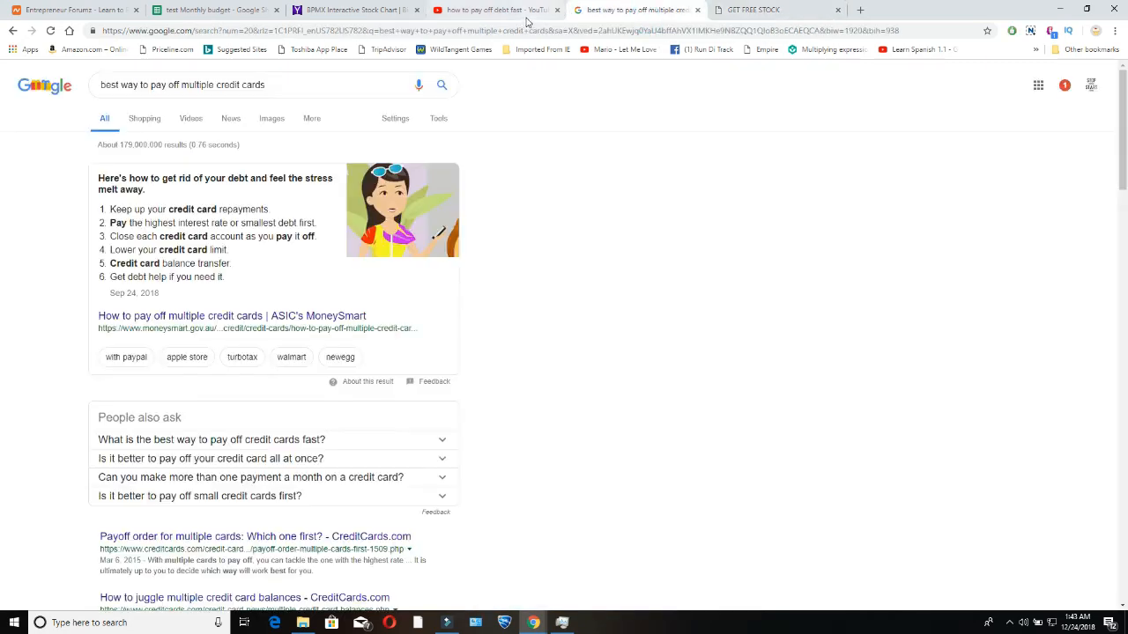
{"action": "left_click", "coordinate": [748, 9]}
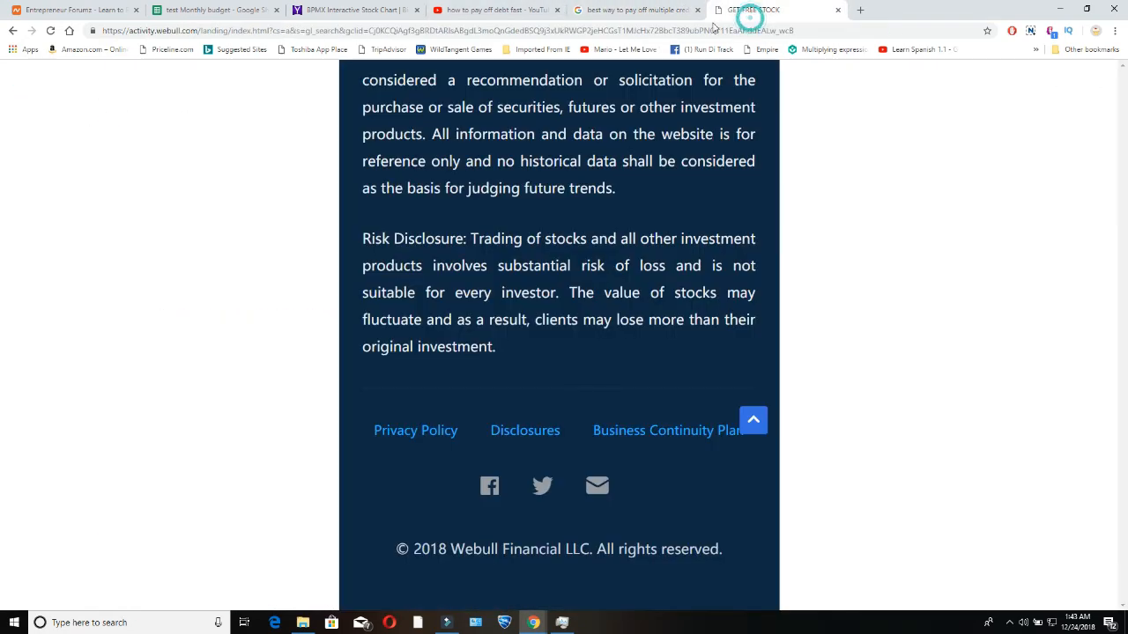
{"action": "left_click", "coordinate": [12, 31]}
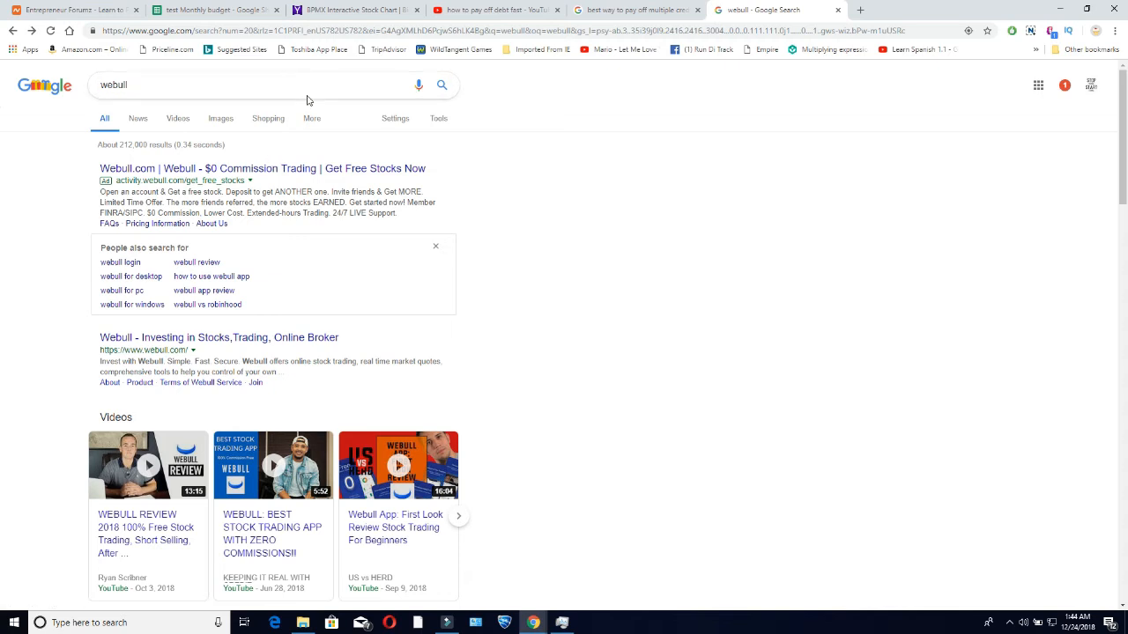
Examine the BPMX stock chart on Yahoo Finance, and open the official Webull website from the search results
{"action": "left_click", "coordinate": [336, 12]}
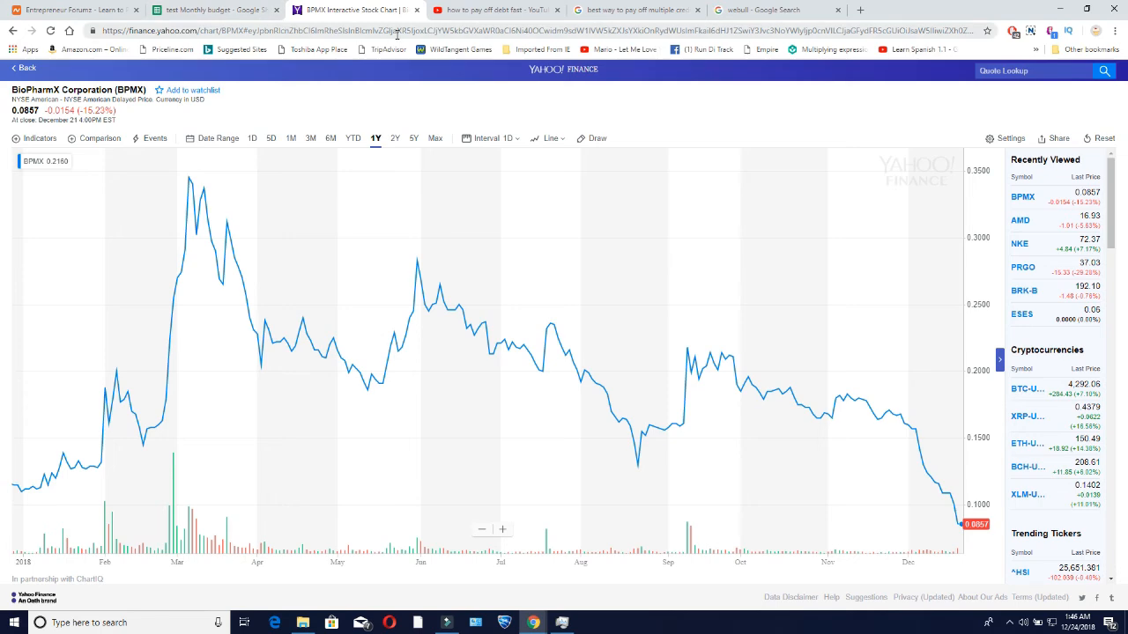
{"action": "left_click", "coordinate": [617, 9]}
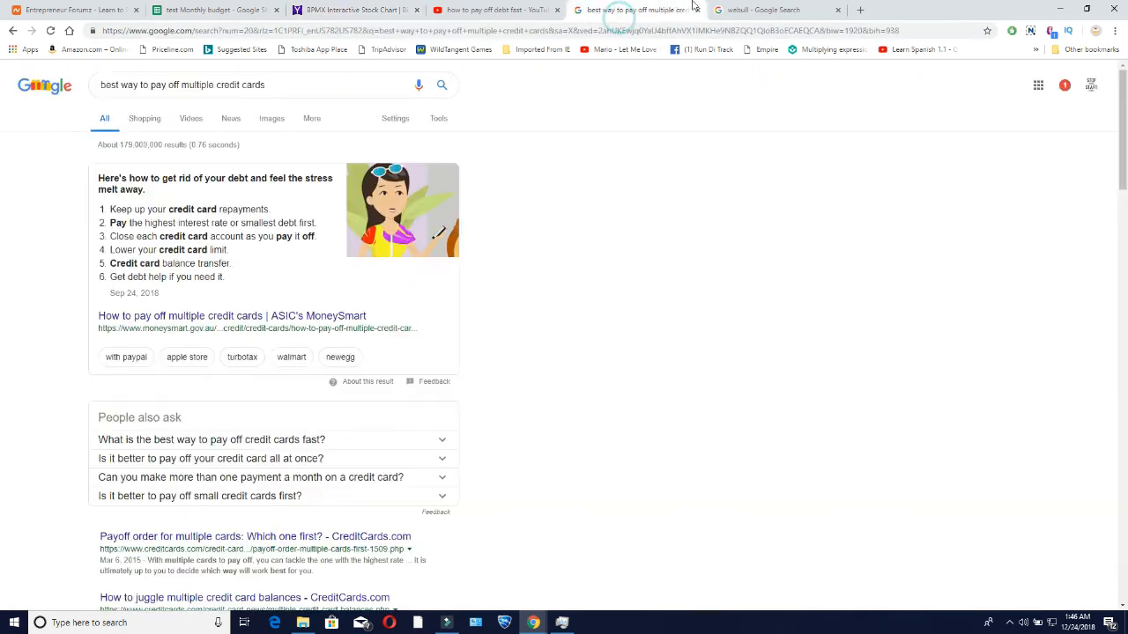
{"action": "left_click", "coordinate": [736, 10]}
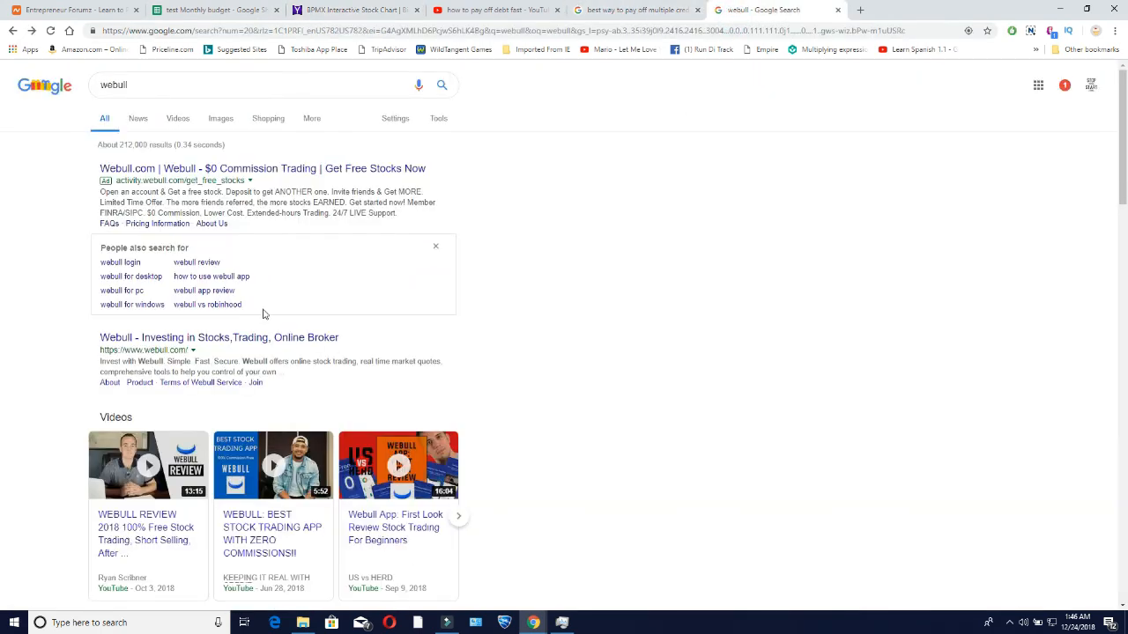
{"action": "left_click", "coordinate": [264, 337]}
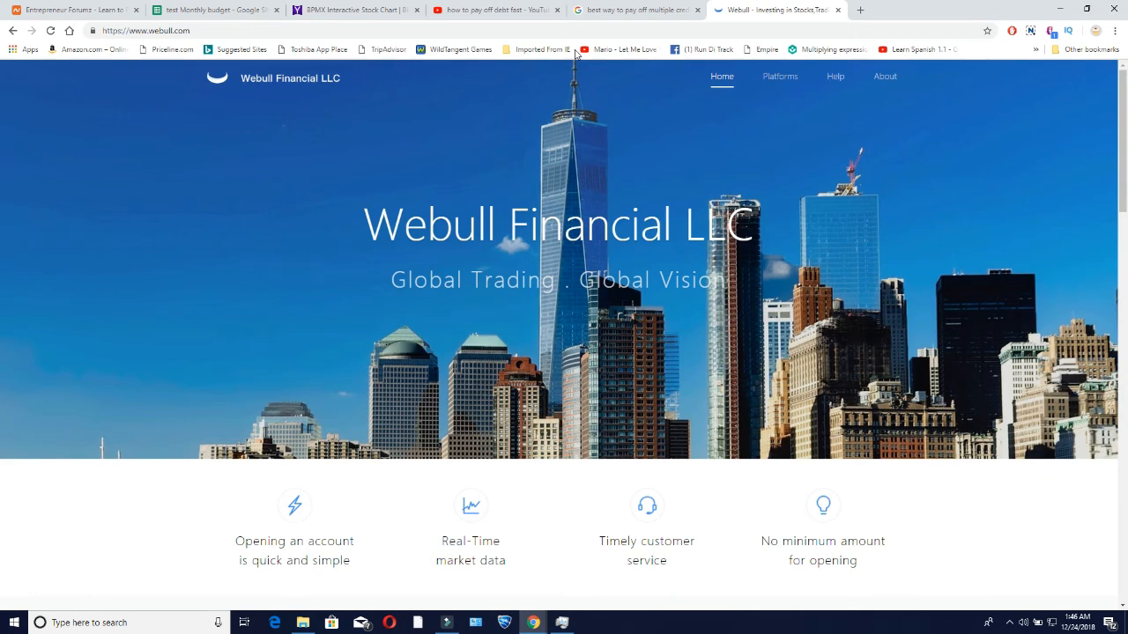
Open ebates.com in the tab showing the search for paying off multiple credit cards
{"action": "left_click", "coordinate": [674, 13]}
{"action": "left_click", "coordinate": [667, 31]}
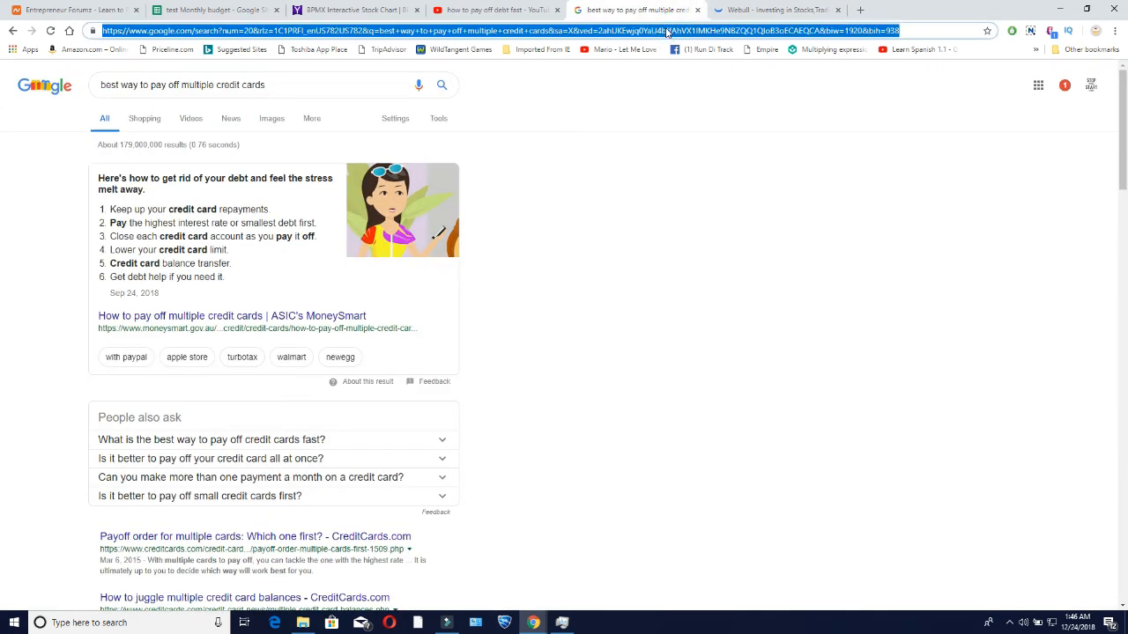
{"action": "type", "text": "ebates"}
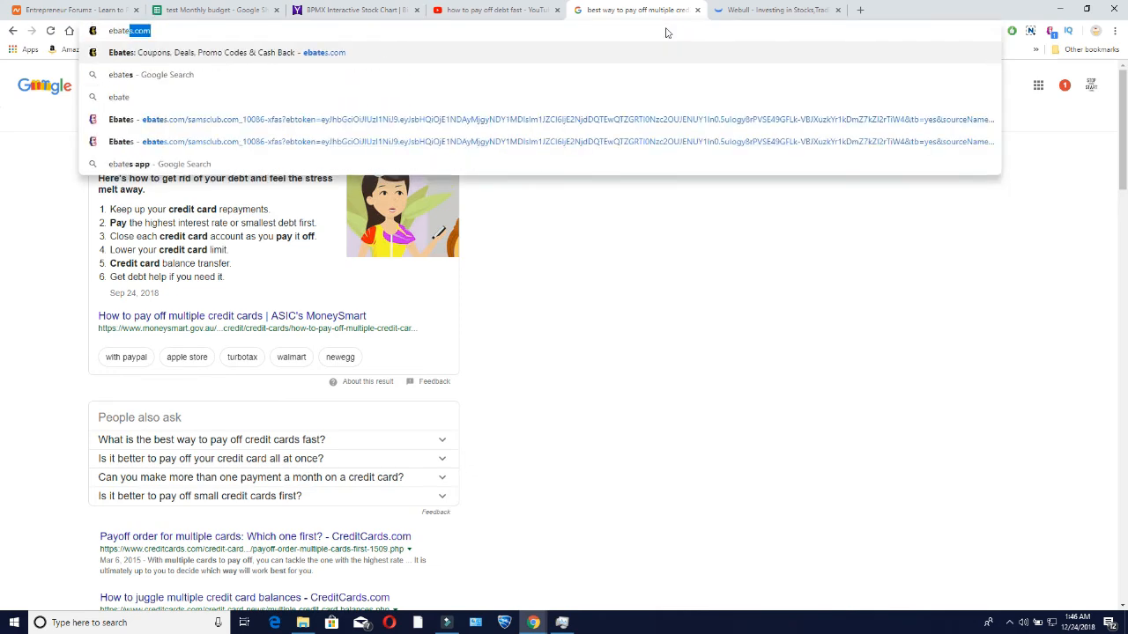
{"action": "key", "text": "Return"}
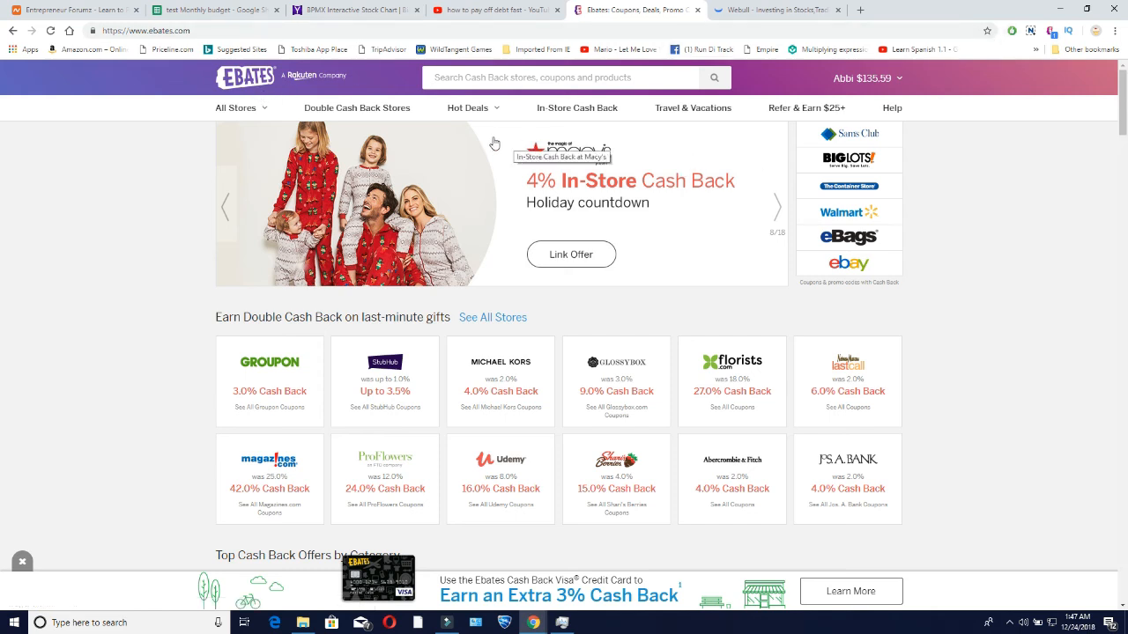
Check the total earned and pending cash back in the Ebates browser extension, and close it
{"action": "left_click", "coordinate": [1052, 34]}
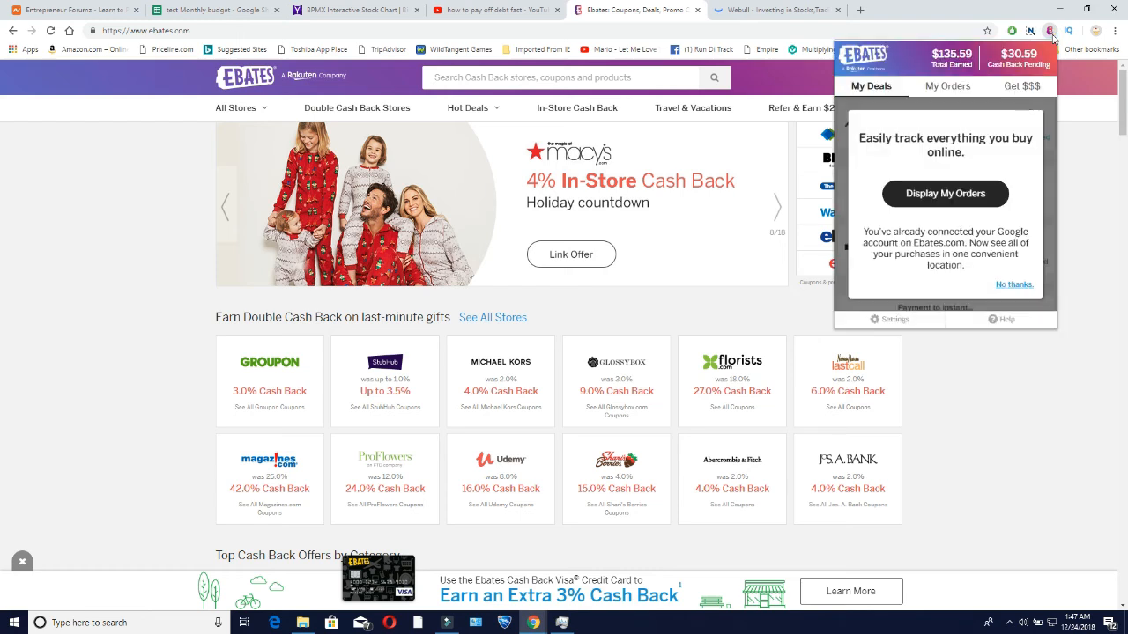
{"action": "left_click", "coordinate": [1051, 34]}
{"action": "left_click", "coordinate": [1052, 33]}
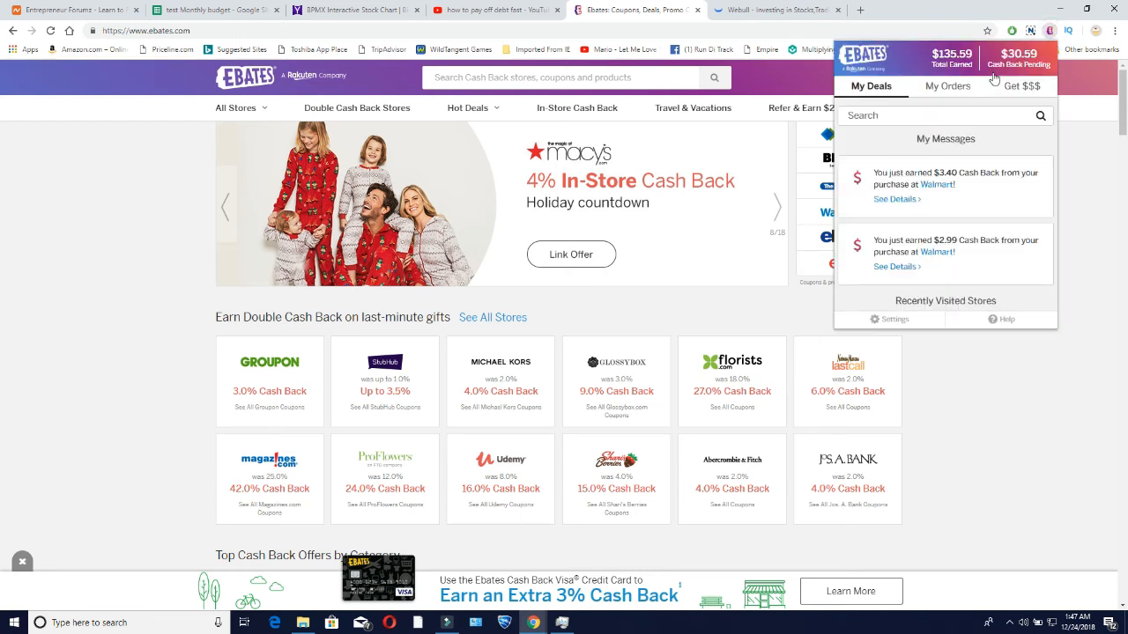
{"action": "left_click", "coordinate": [1107, 175]}
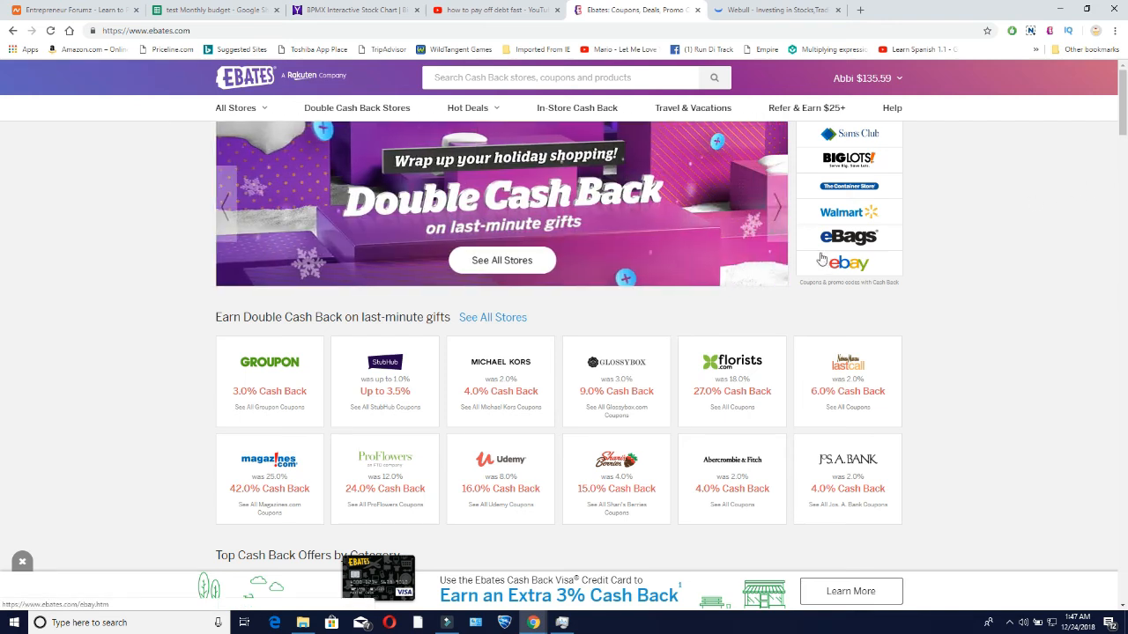
Examine the Sam's Club cash back offers on Ebates and browse the coupons under Hot Deals
{"action": "left_click", "coordinate": [851, 134]}
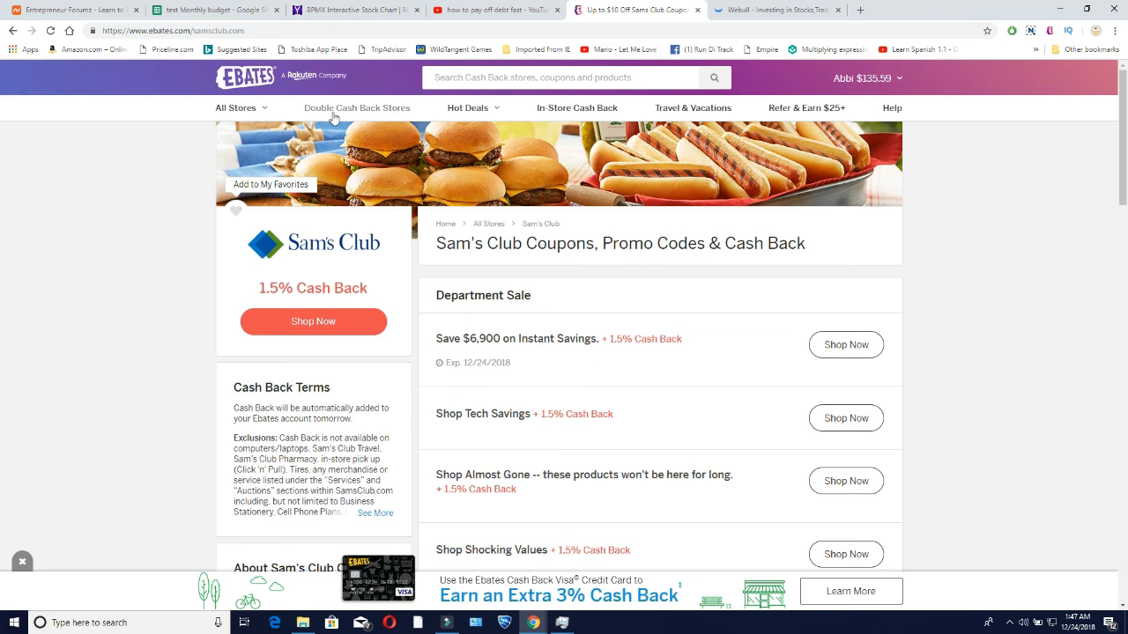
{"action": "left_click", "coordinate": [465, 108]}
{"action": "scroll", "coordinate": [472, 300], "scroll_direction": "down", "scroll_amount": 5}
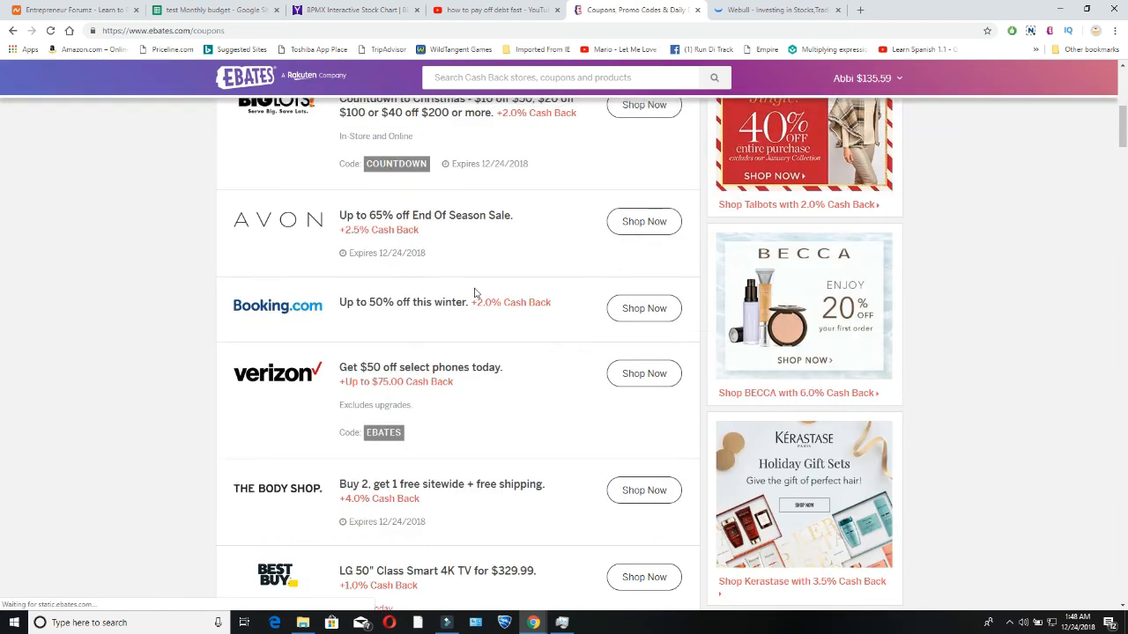
{"action": "scroll", "coordinate": [472, 300], "scroll_direction": "up", "scroll_amount": 5}
{"action": "scroll", "coordinate": [474, 292], "scroll_direction": "down", "scroll_amount": 5}
{"action": "scroll", "coordinate": [474, 292], "scroll_direction": "down", "scroll_amount": 5}
{"action": "scroll", "coordinate": [474, 292], "scroll_direction": "up", "scroll_amount": 5}
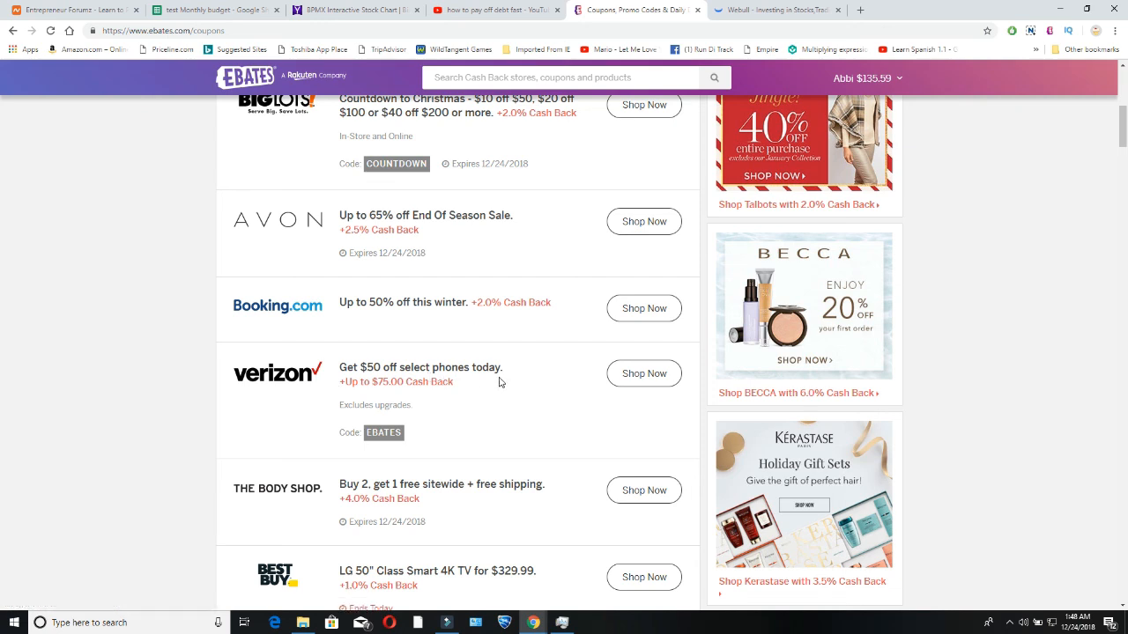
{"action": "scroll", "coordinate": [476, 386], "scroll_direction": "down", "scroll_amount": 5}
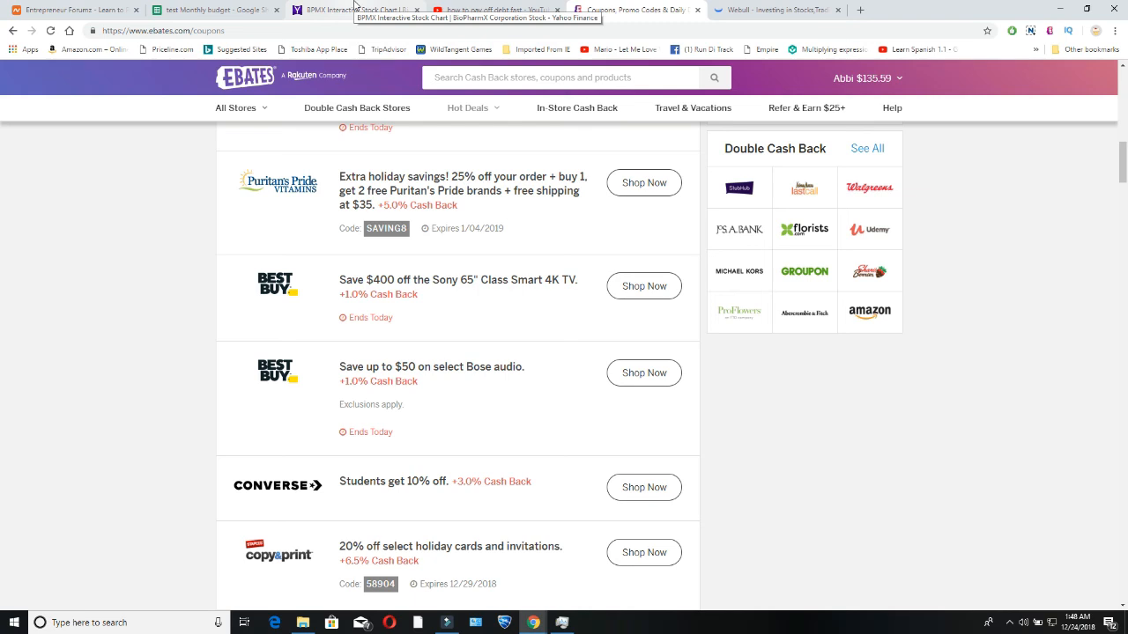
Return to the test Monthly budget spreadsheet and review the expense and income summary
{"action": "left_click", "coordinate": [261, 7]}
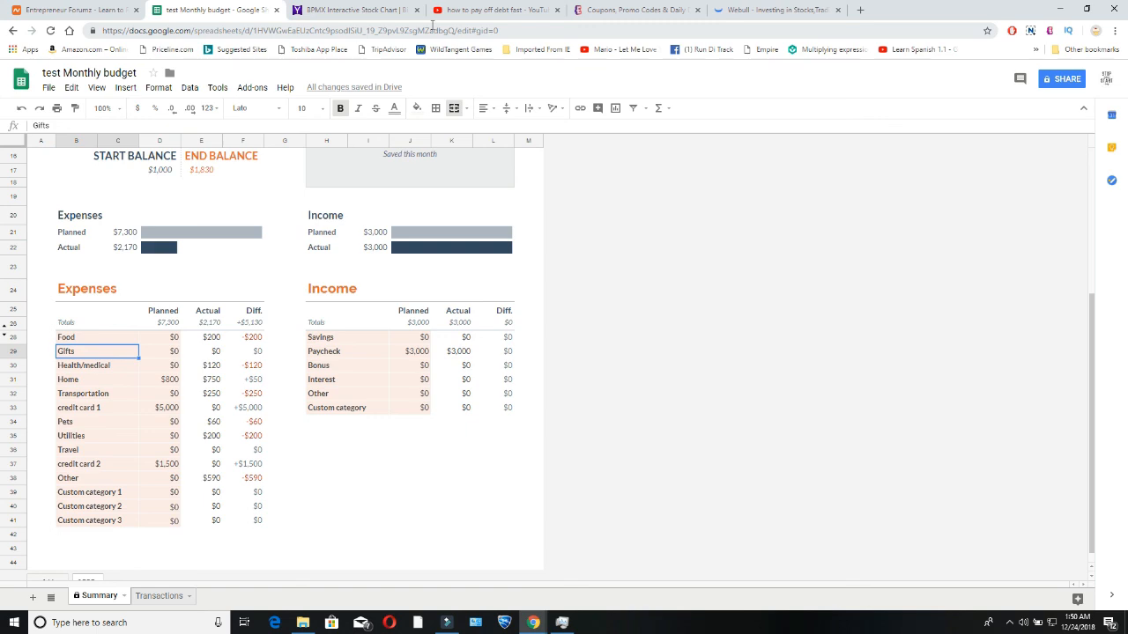
{"action": "left_click", "coordinate": [636, 260]}
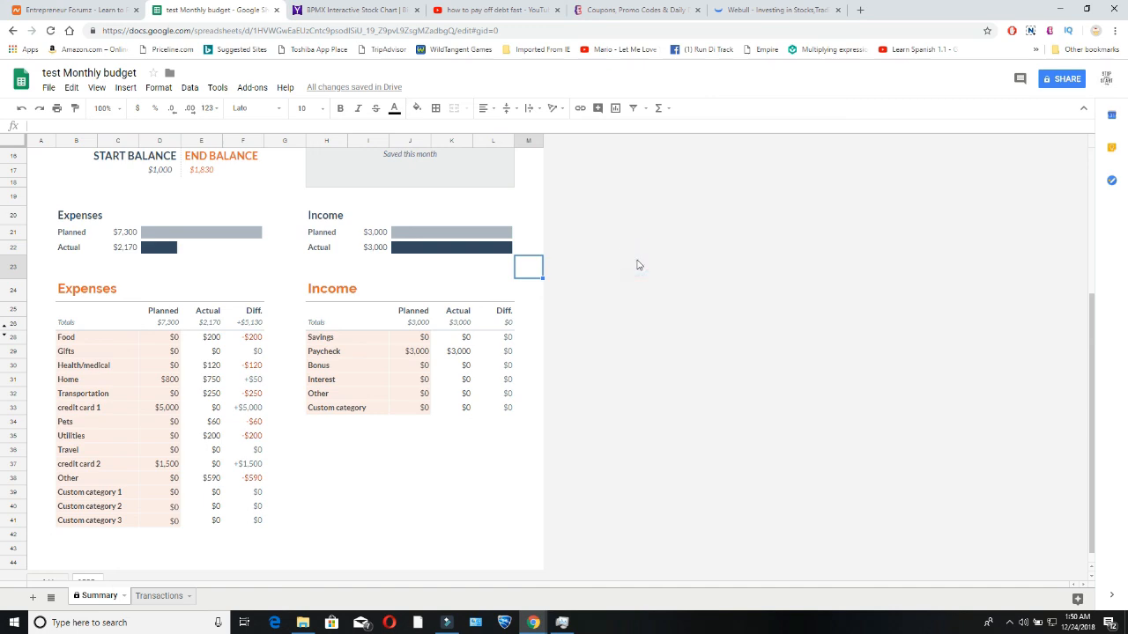
{"action": "left_click", "coordinate": [639, 264]}
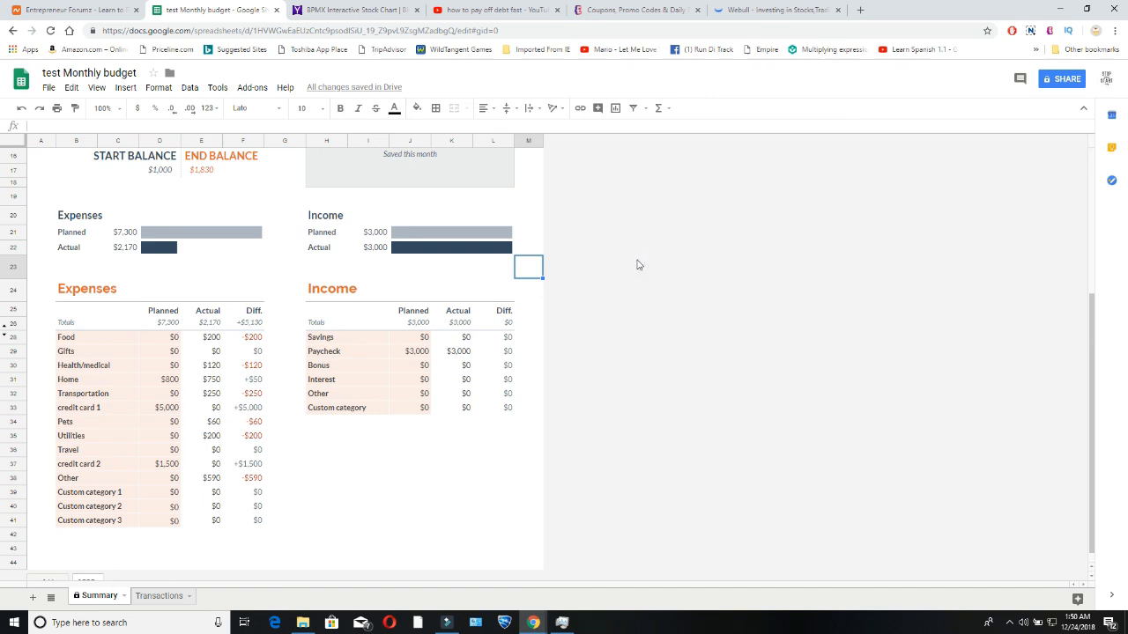